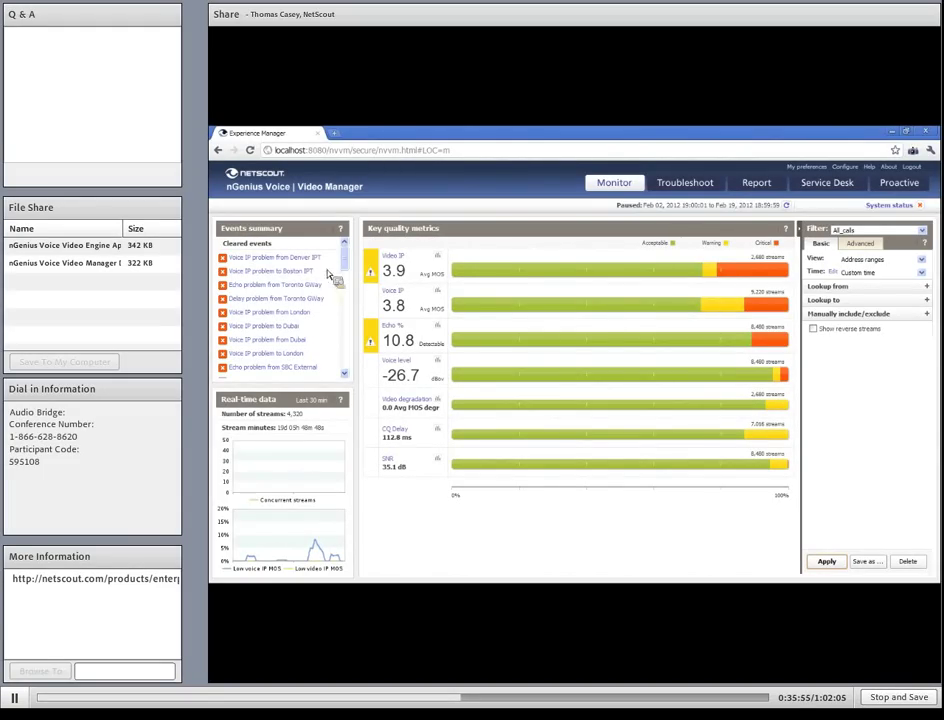
Step: Restrict the Lookup from address ranges to Denver IPT only and apply the filter to the key quality metrics
mouse_move(308, 264)
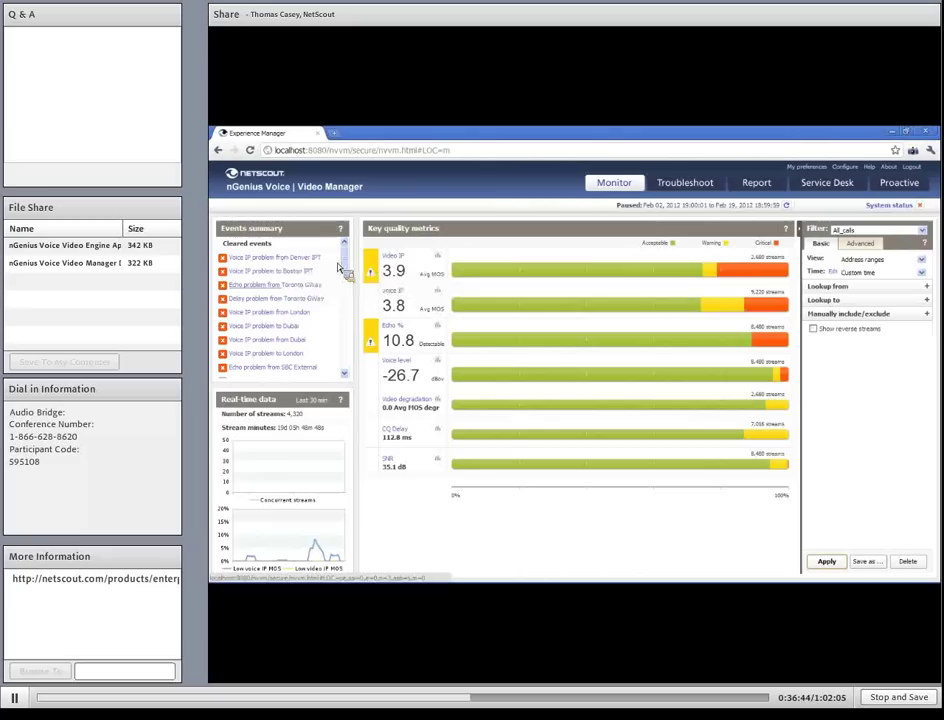
left_click(927, 287)
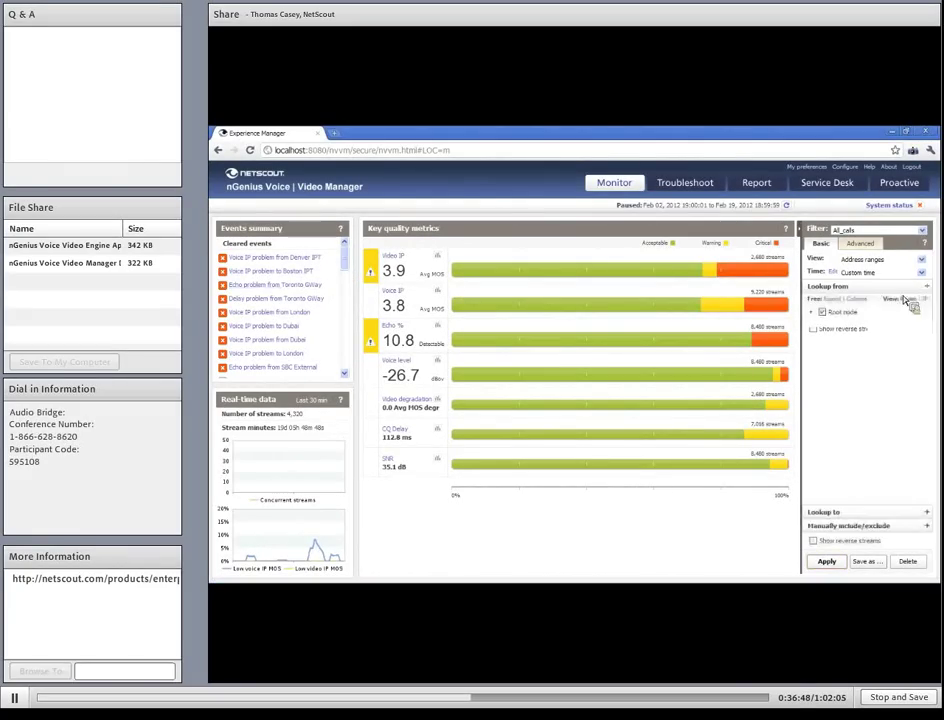
left_click(814, 314)
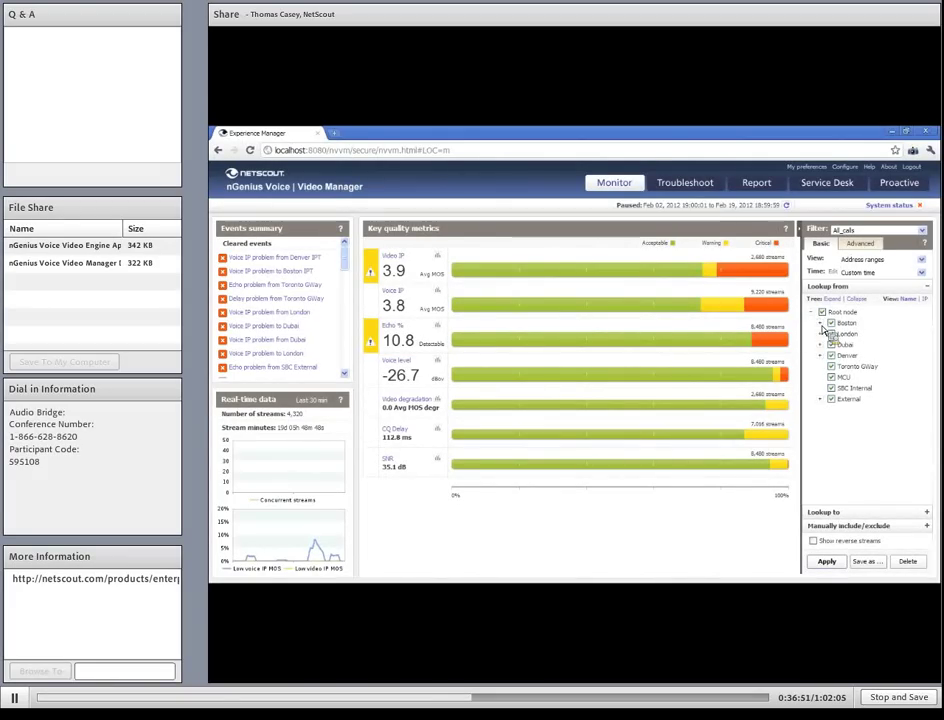
left_click(821, 324)
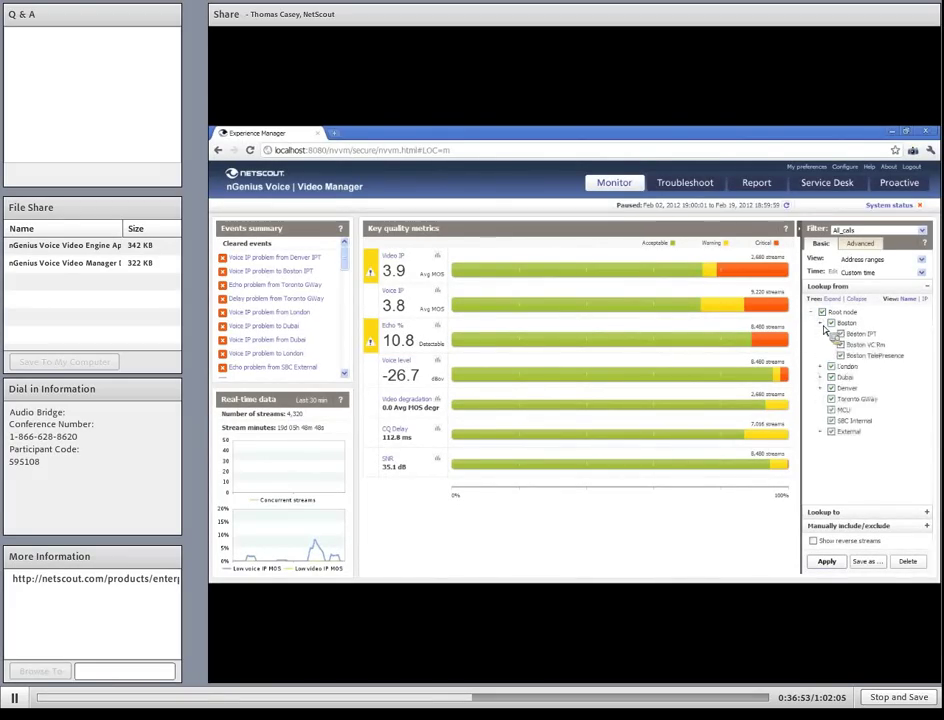
left_click(822, 313)
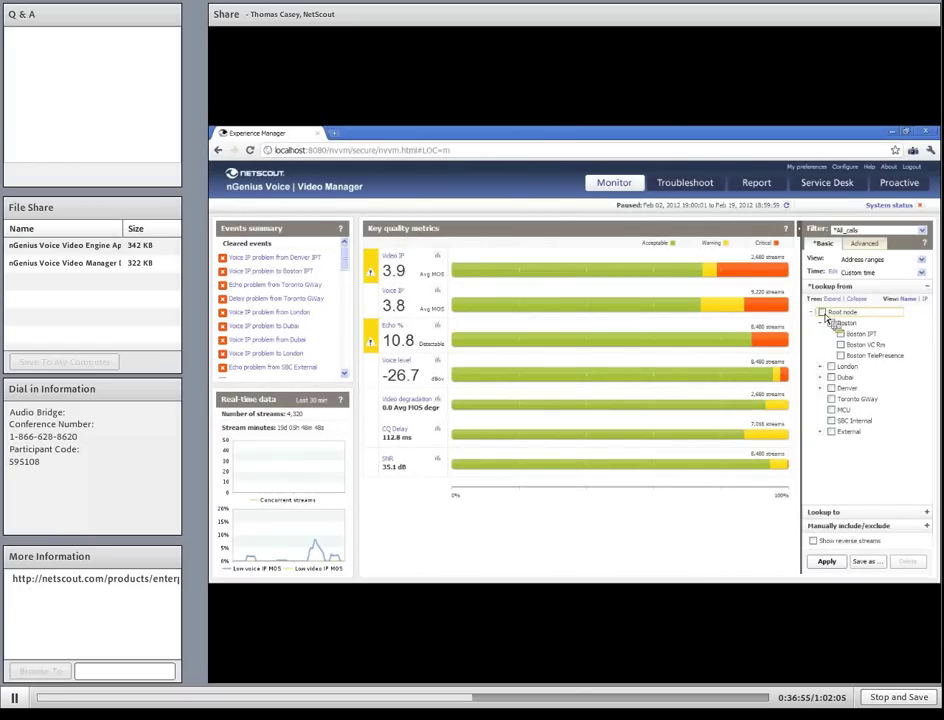
left_click(841, 334)
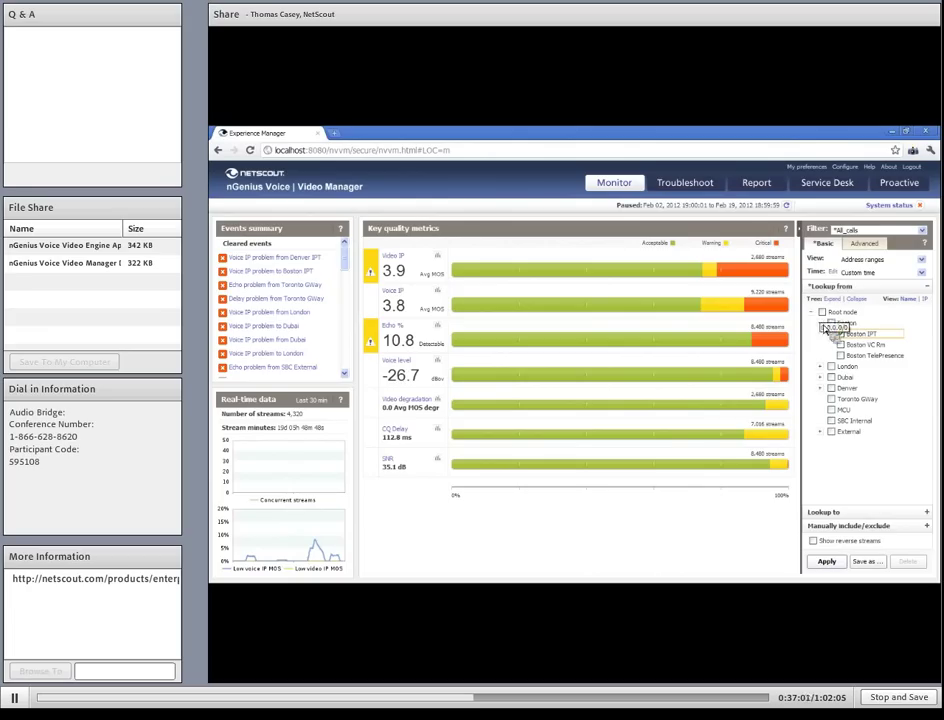
left_click(820, 388)
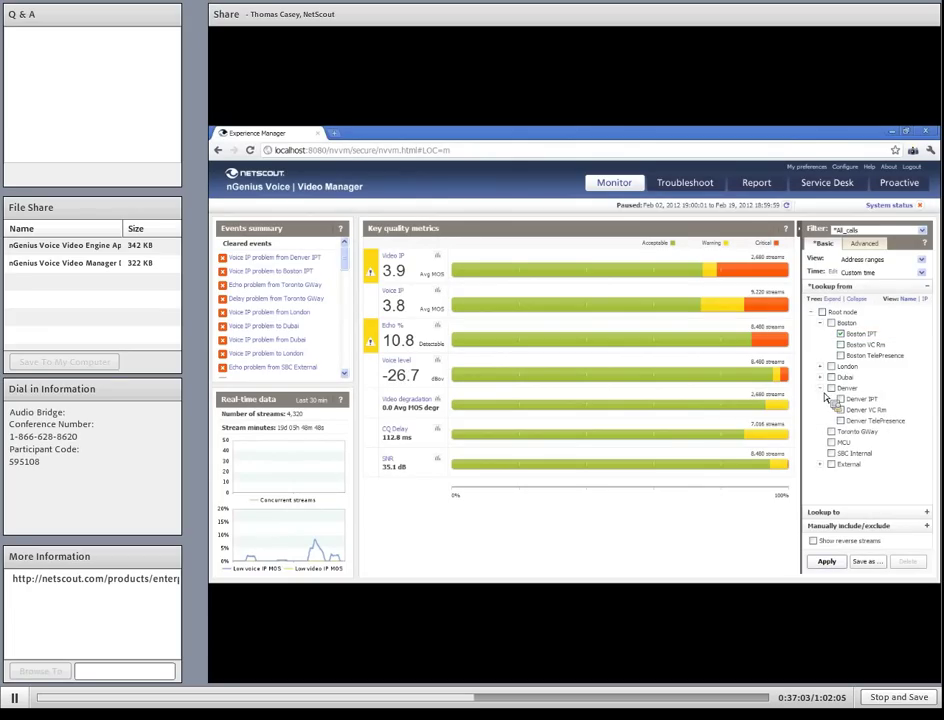
left_click(840, 399)
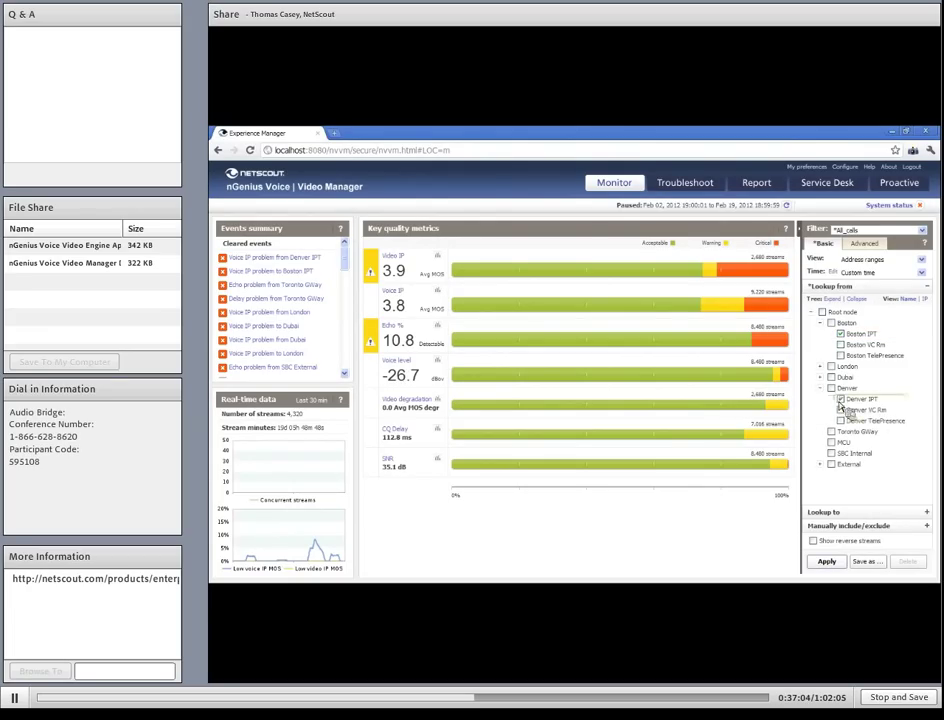
left_click(840, 333)
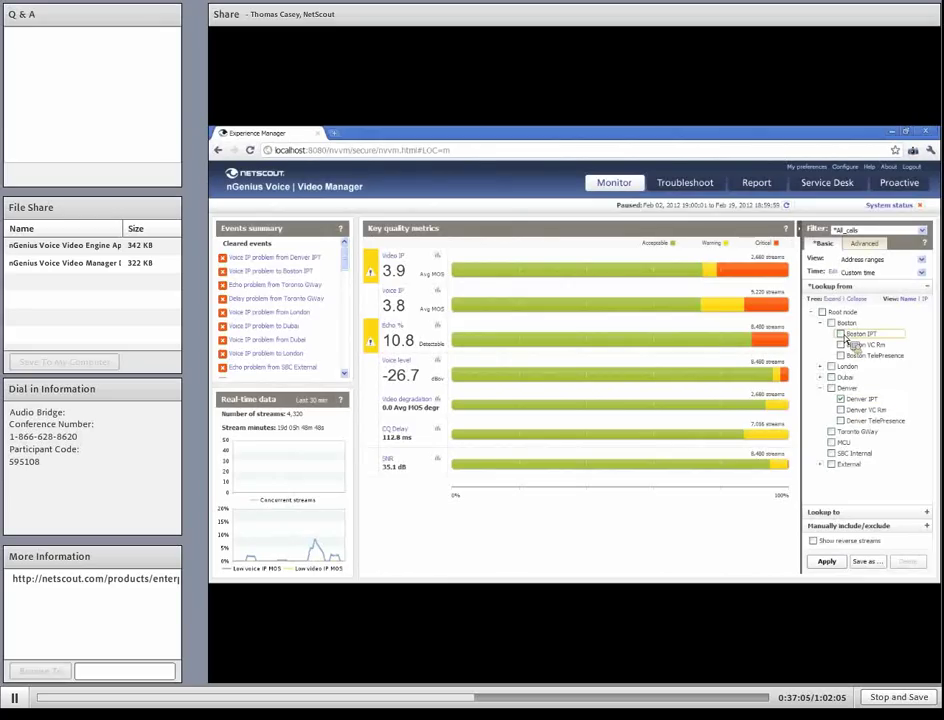
left_click(828, 563)
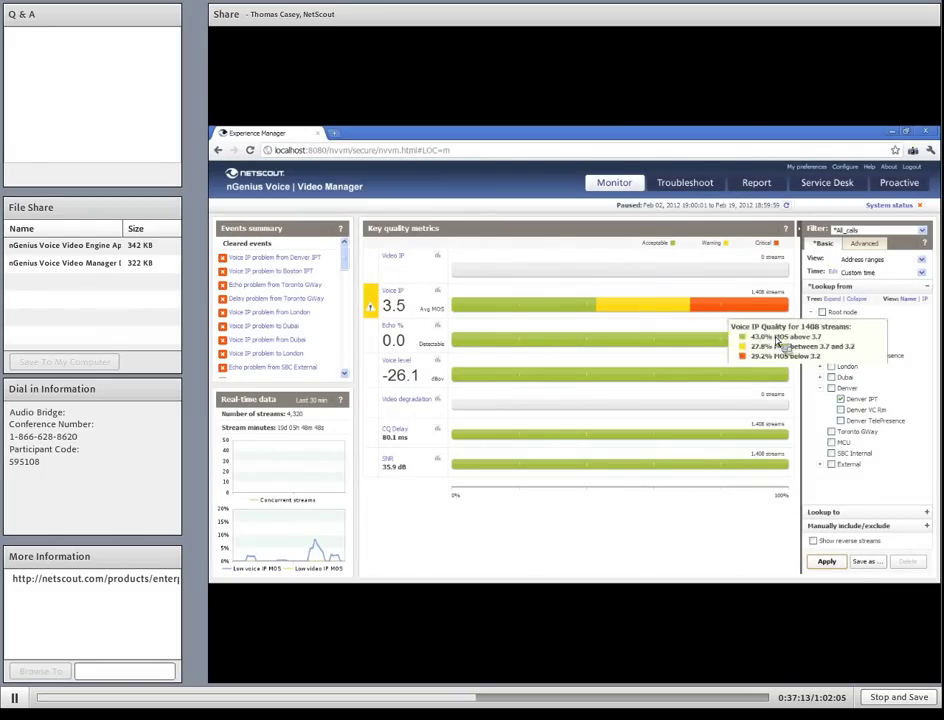
Step: List the streams from Denver sorted by packet loss and open the network view of the worst stream to Boston IPT
mouse_move(706, 318)
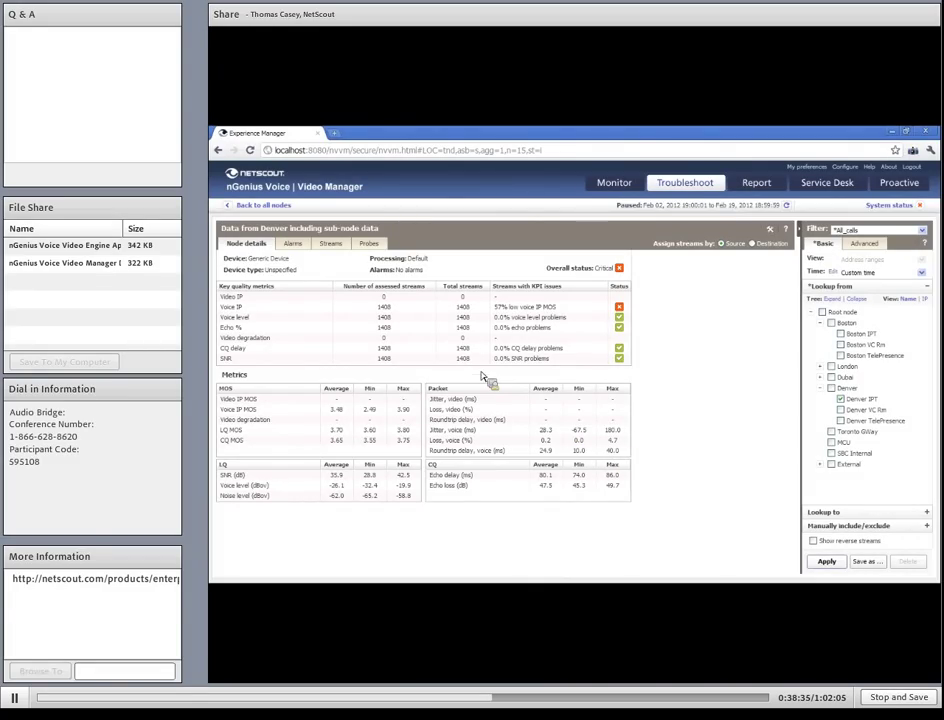
left_click(340, 250)
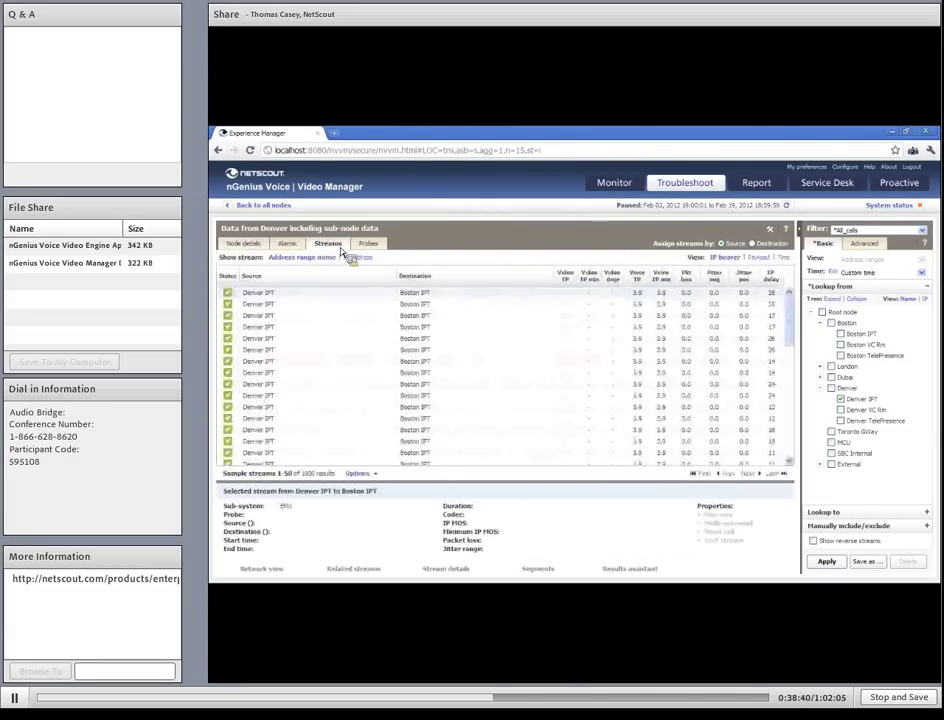
left_click(690, 279)
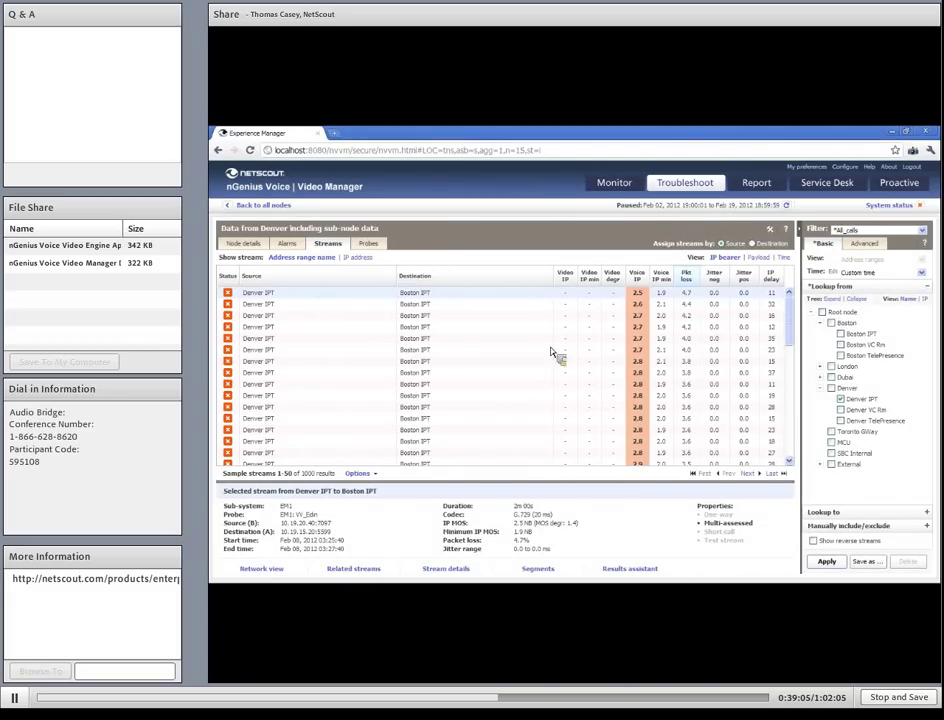
left_click(262, 569)
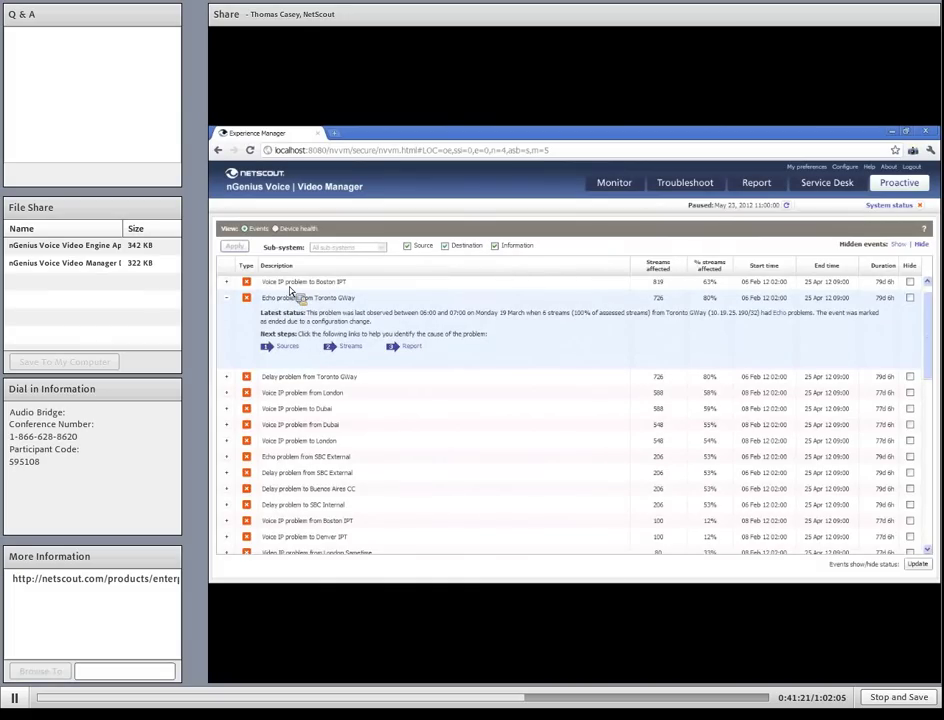
Step: Open the streams behind the Toronto GWay echo event and view the full network path of the first stream
left_click(352, 349)
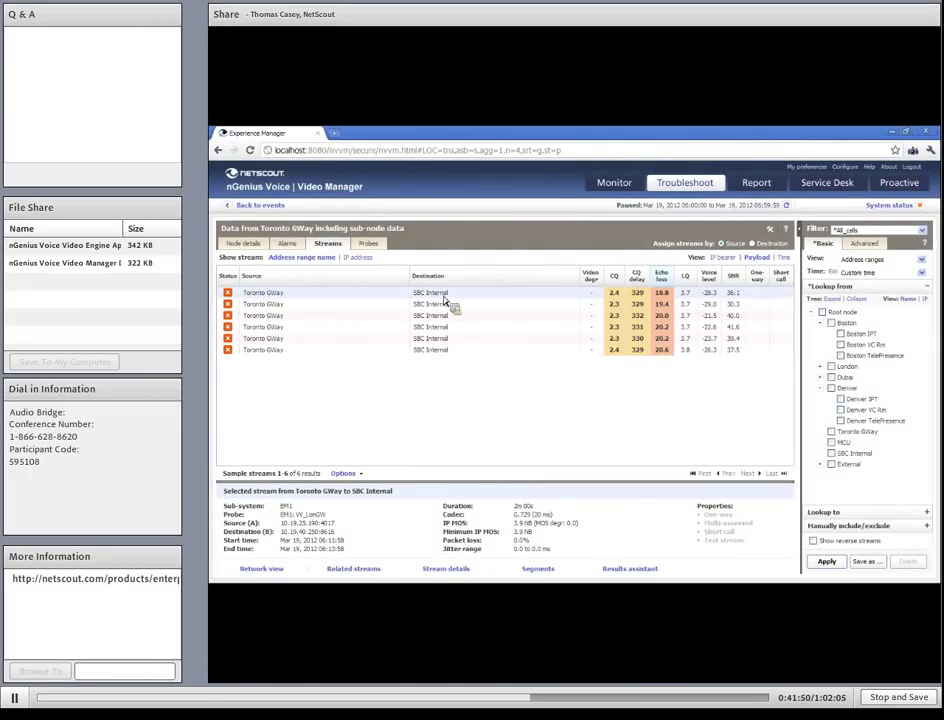
left_click(272, 568)
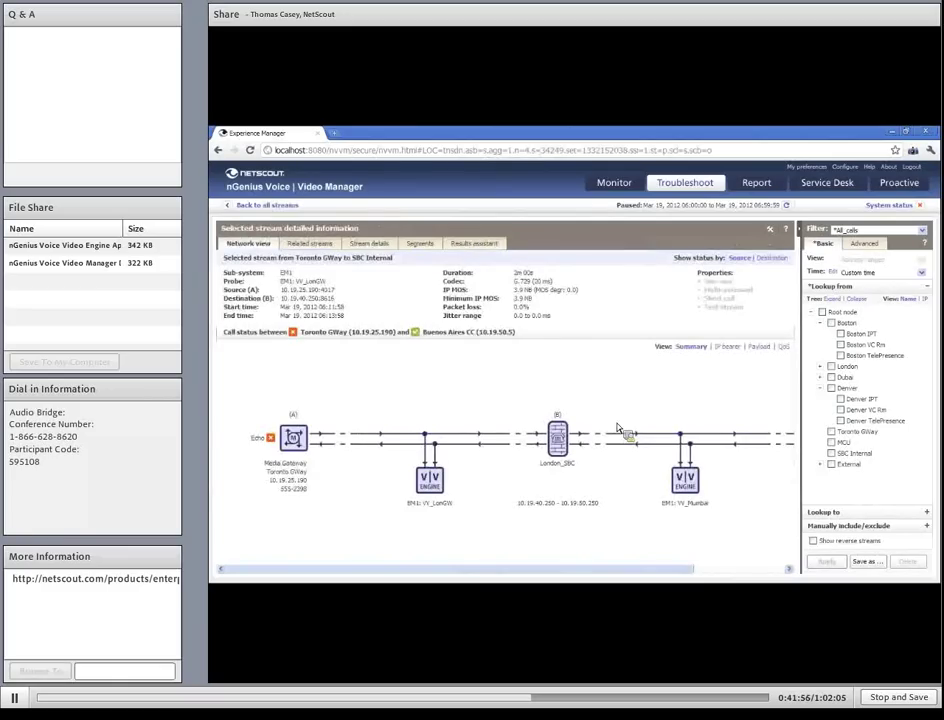
left_click(803, 242)
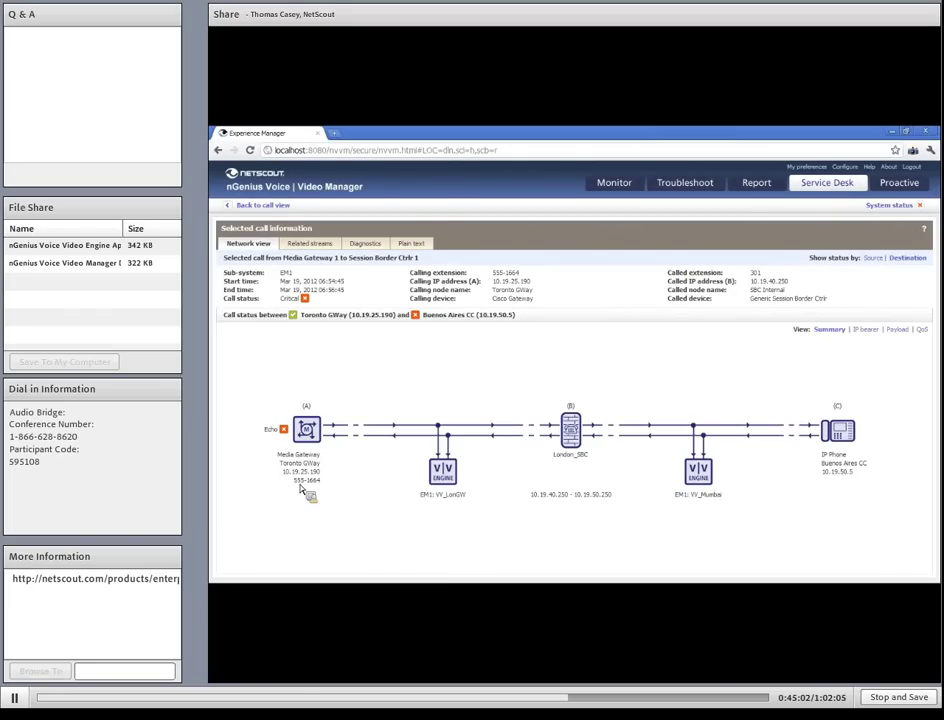
Step: Return to the Service Desk call list and open the plain-text device health report for Media Gateway 1
left_click(284, 207)
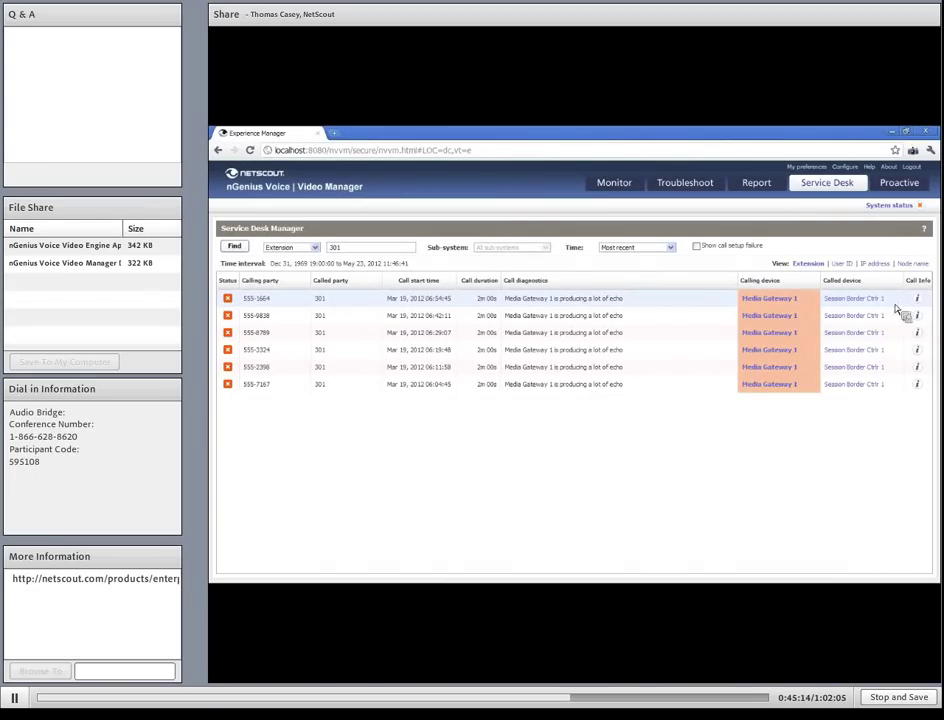
left_click(787, 310)
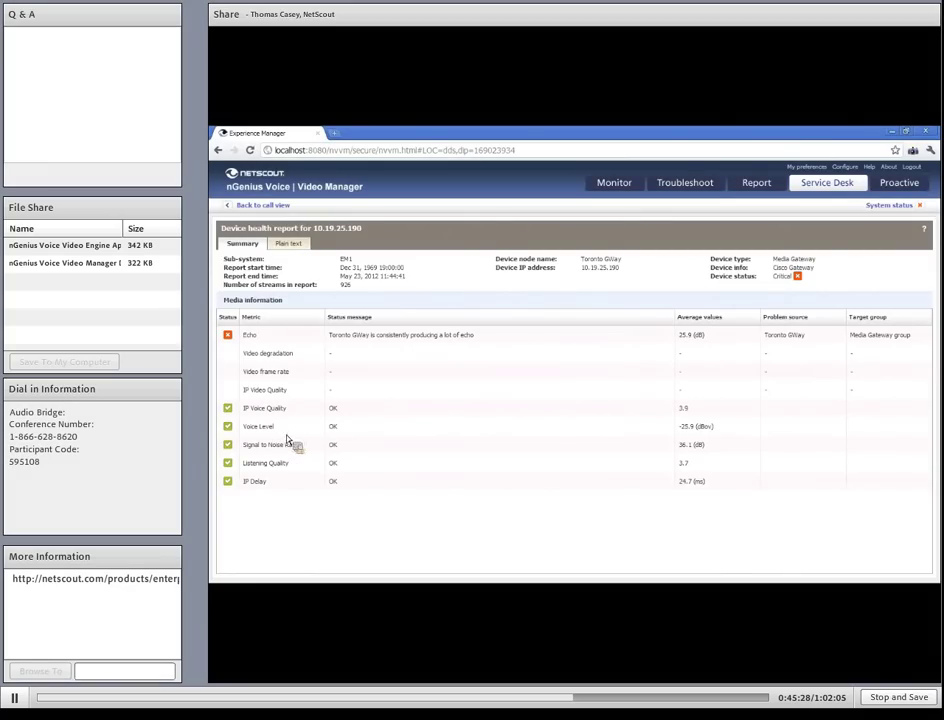
left_click(303, 243)
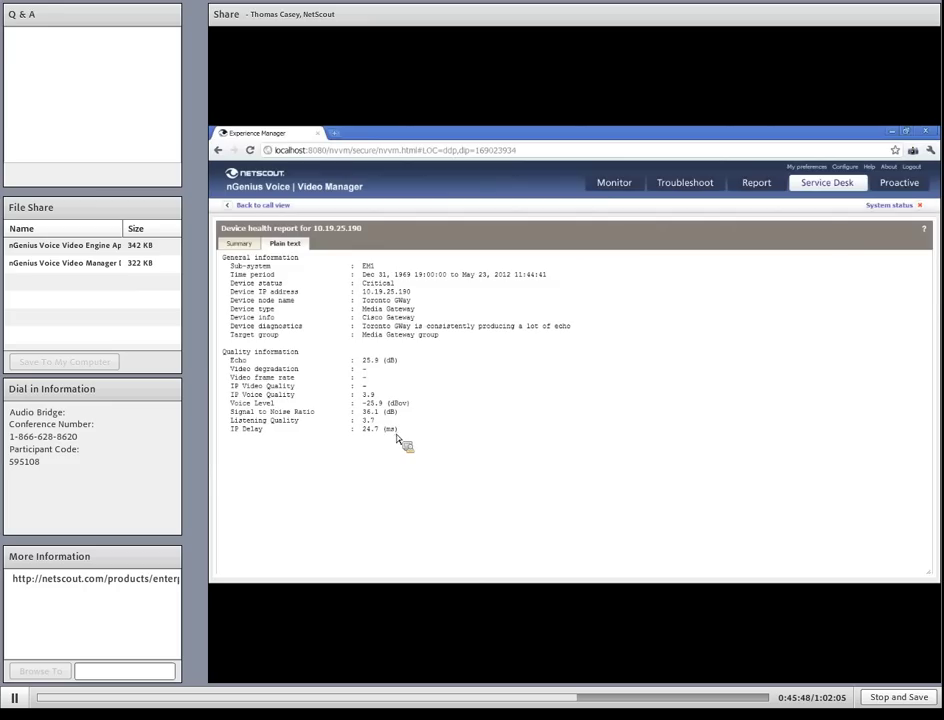
Step: Copy the entire plain-text device health report and return to the call list
left_click_drag(399, 431, 238, 254)
right_click(257, 288)
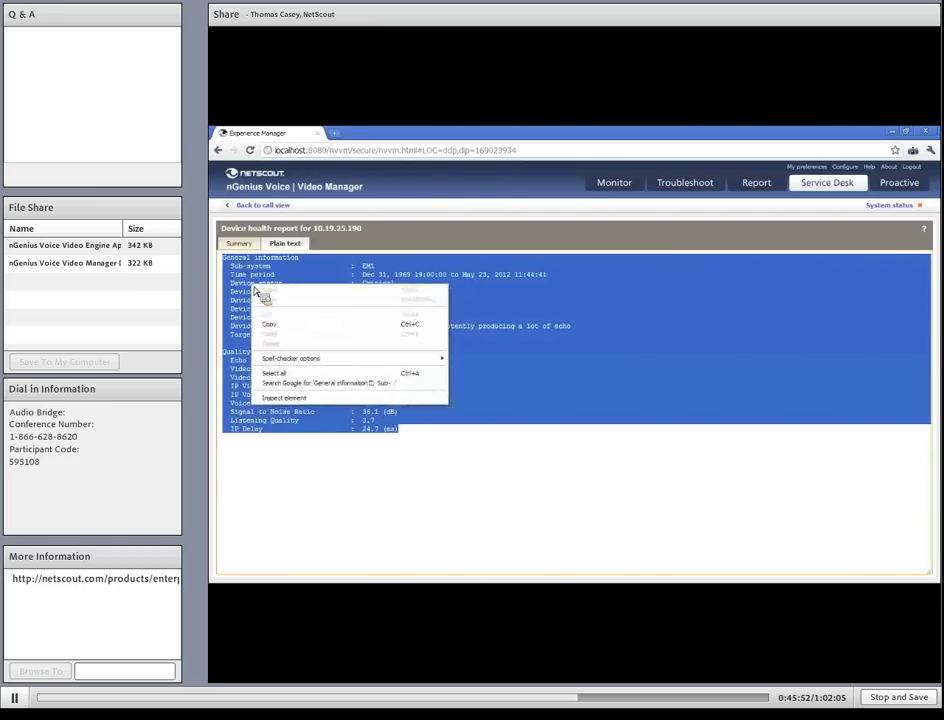
left_click(272, 324)
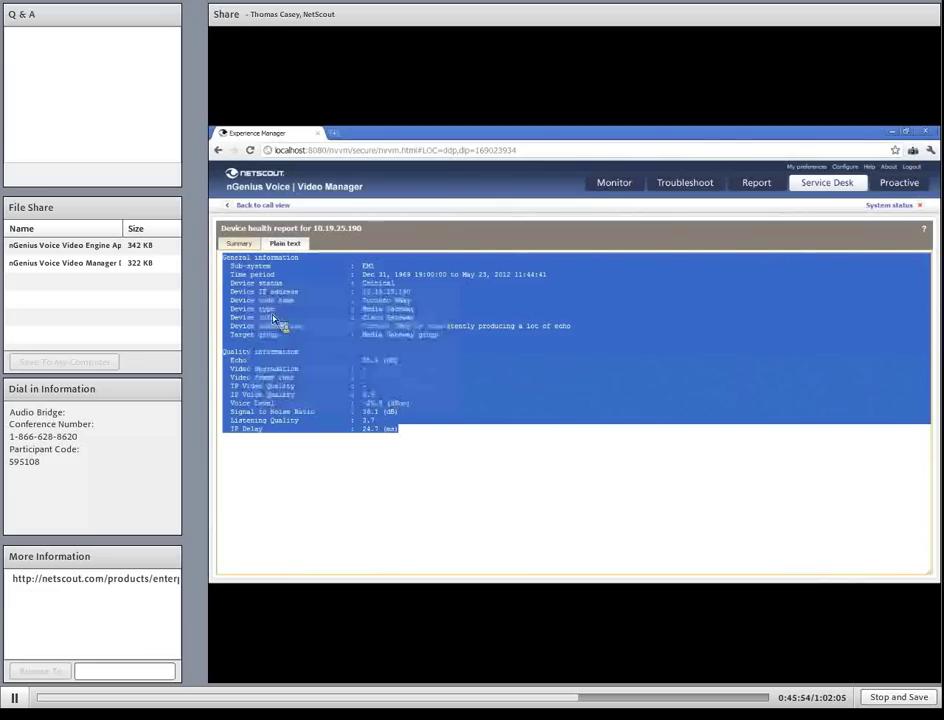
left_click(263, 207)
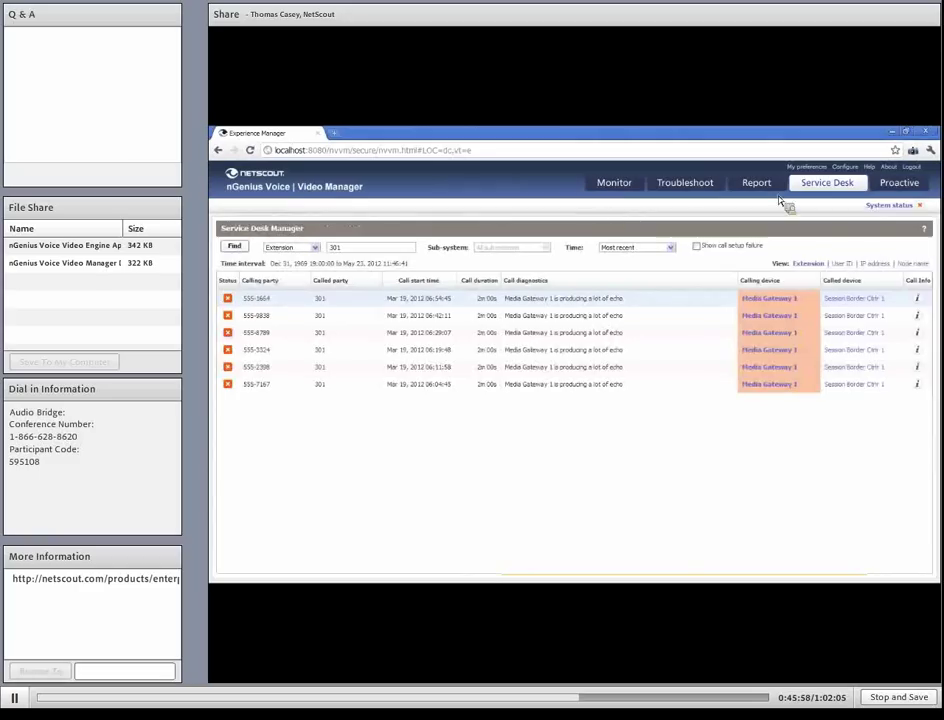
Step: Run the Executive Dashboard report with the title "Dashboard - All_calls", review its output and close it without saving
left_click(890, 190)
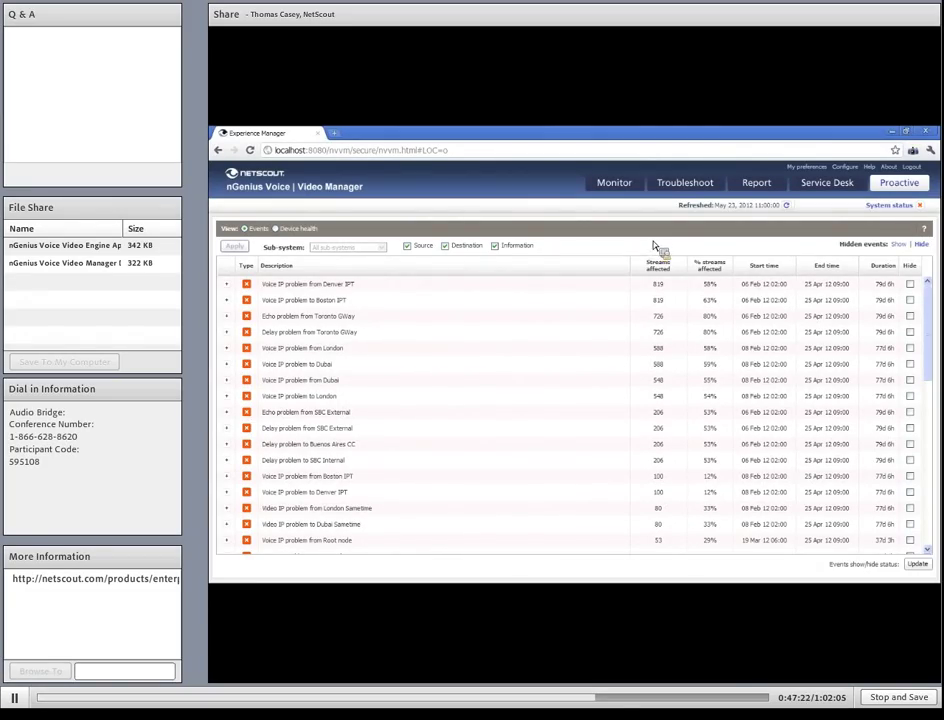
left_click(768, 185)
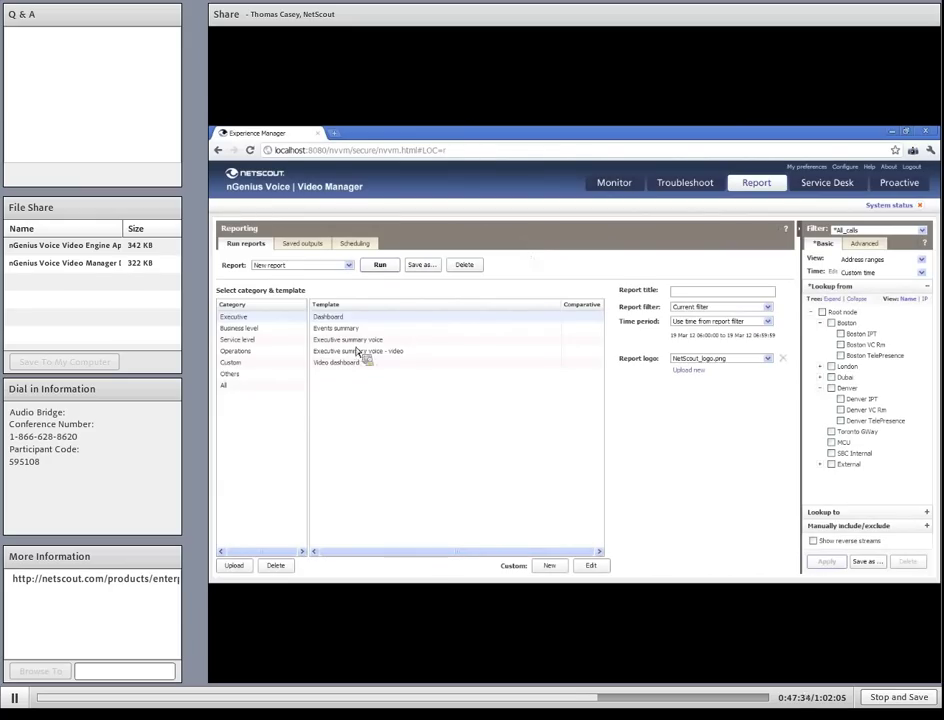
mouse_move(346, 335)
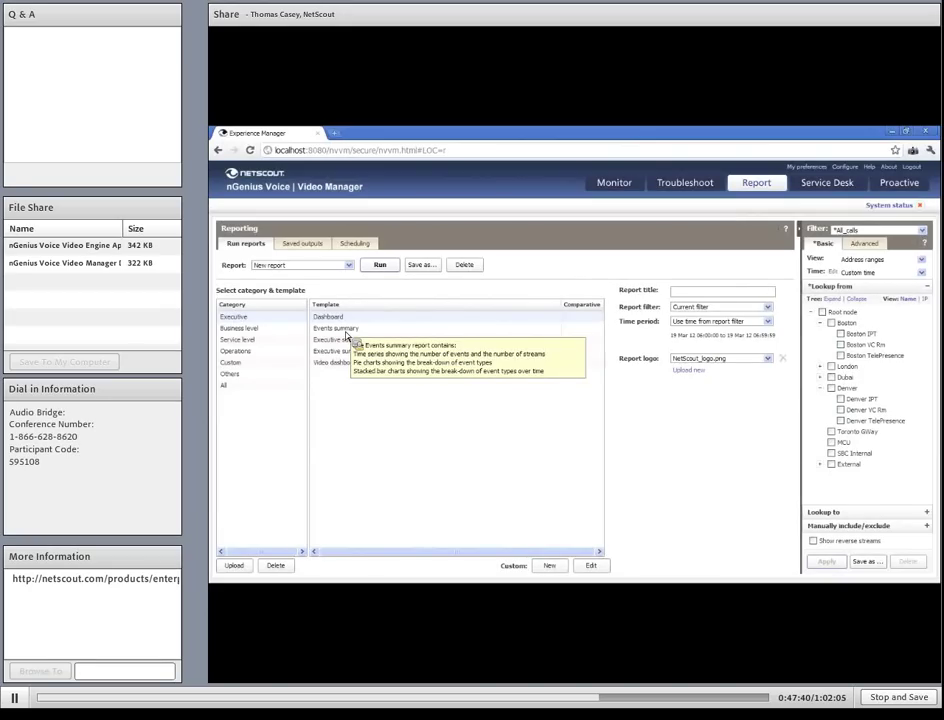
left_click(380, 266)
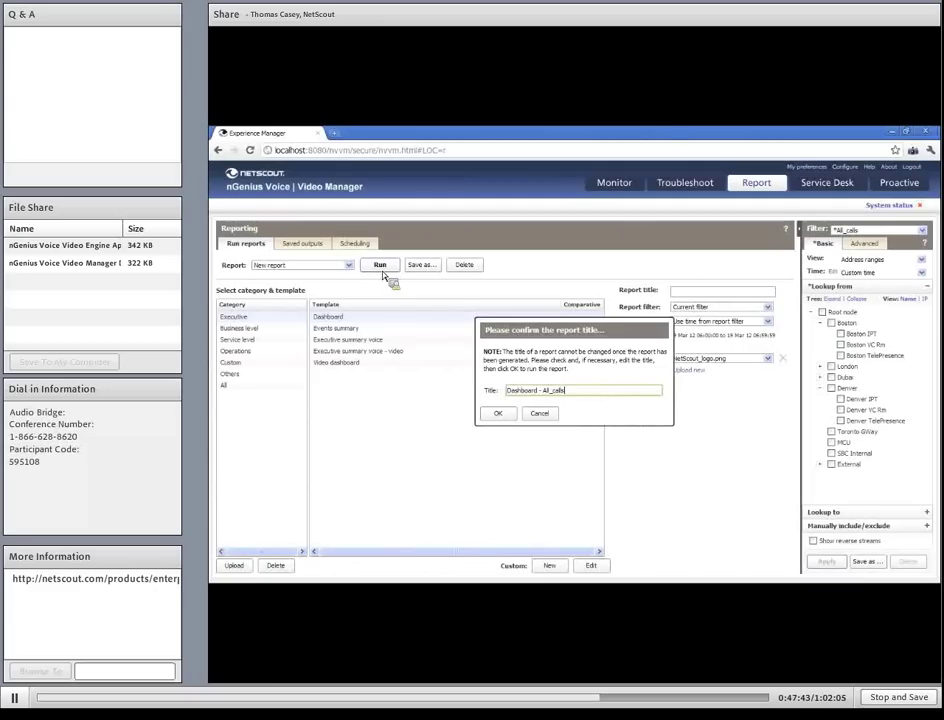
left_click(506, 417)
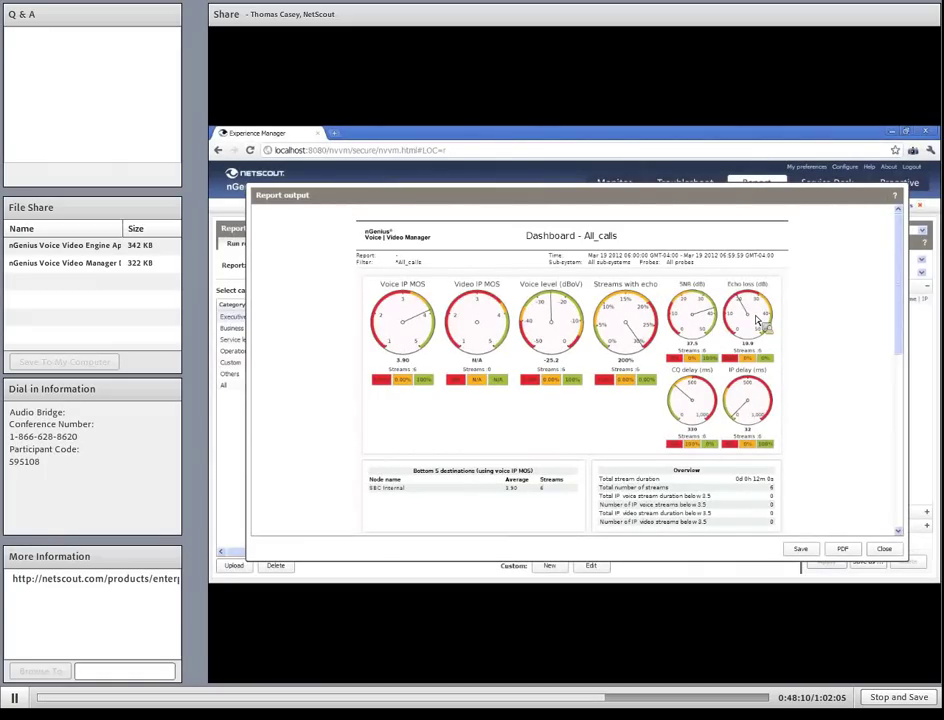
left_click(885, 551)
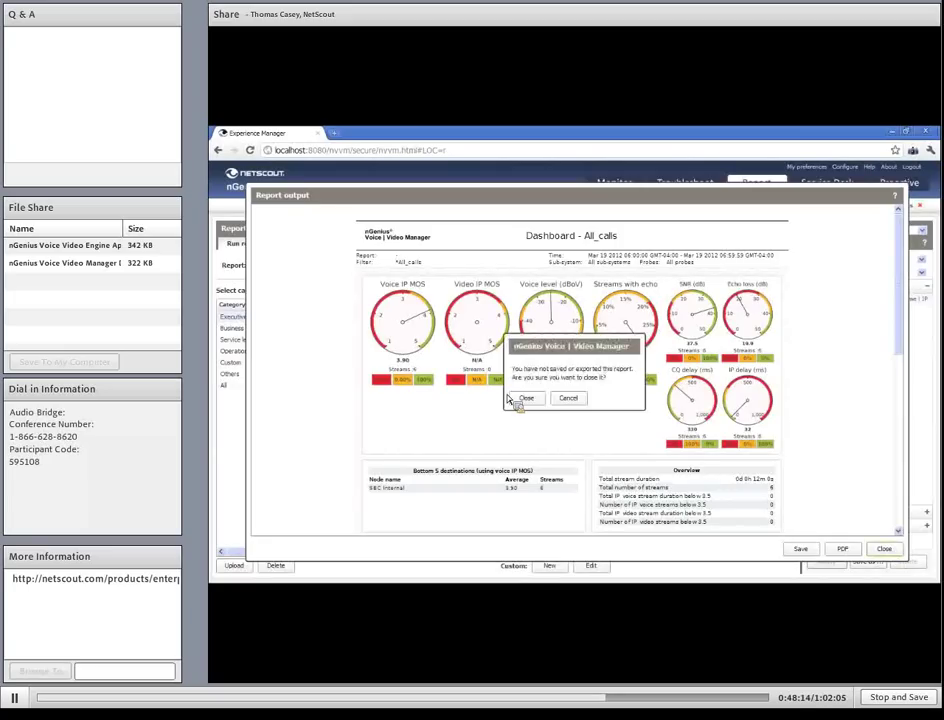
left_click(524, 397)
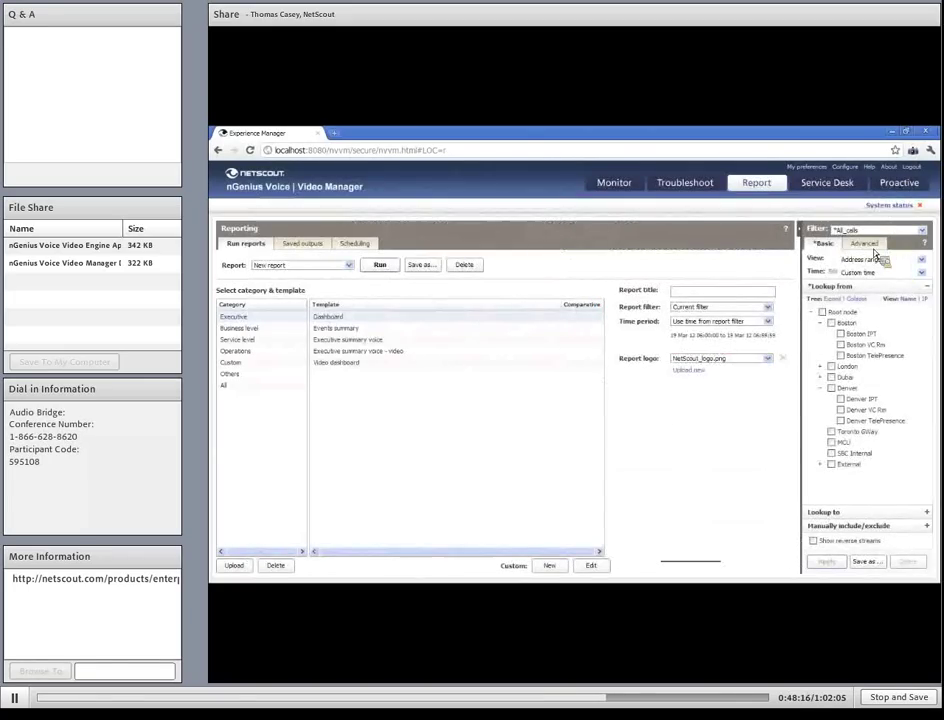
Step: Reset the filter to the stored All_calls, rerun the Dashboard report and close its output without saving
left_click(922, 231)
left_click(926, 238)
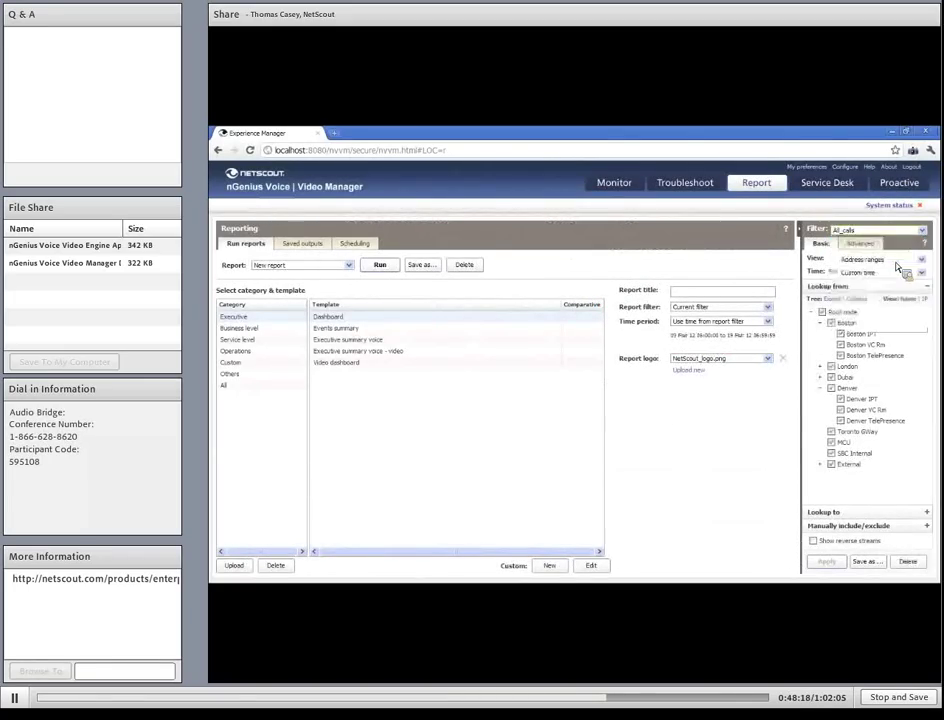
left_click(397, 265)
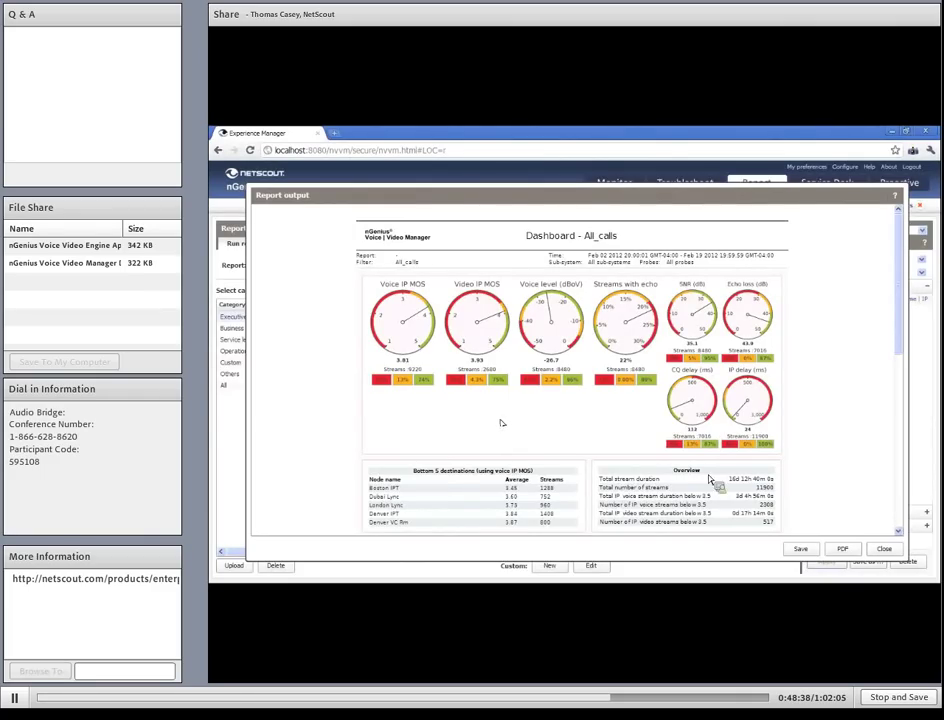
left_click(884, 550)
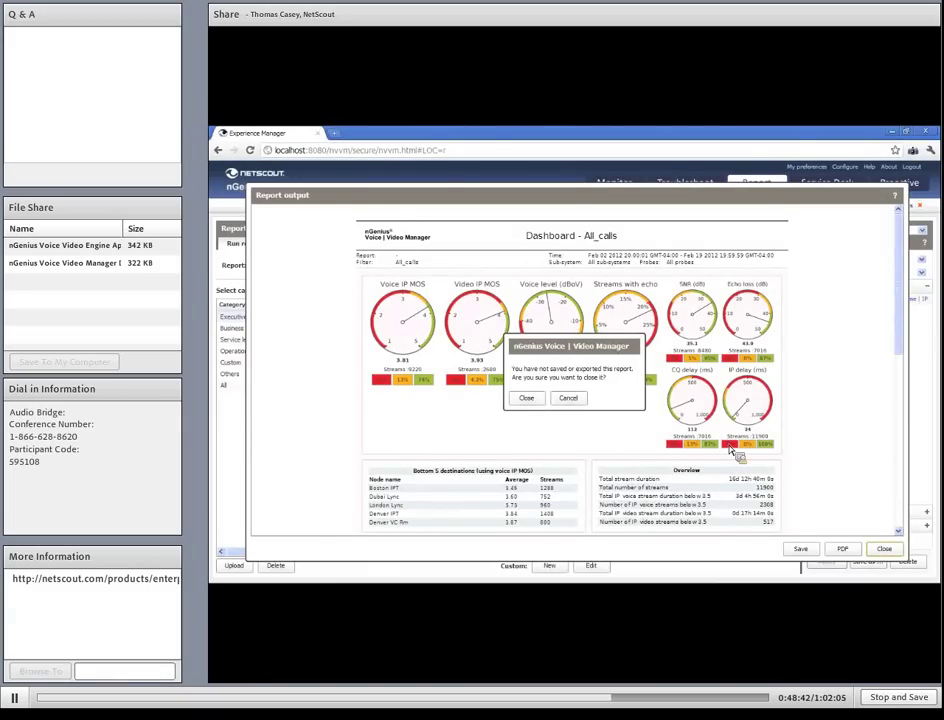
left_click(525, 397)
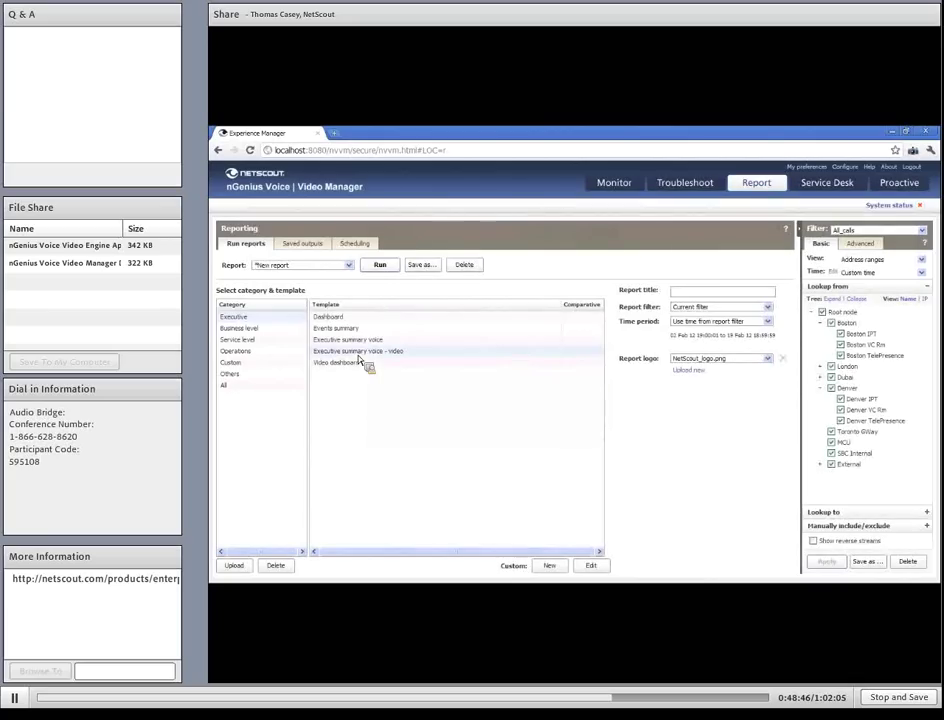
Step: Run the Executive summary voice - video report titled "Executive summary voice - video - All_calls" and close its output without saving
left_click(380, 266)
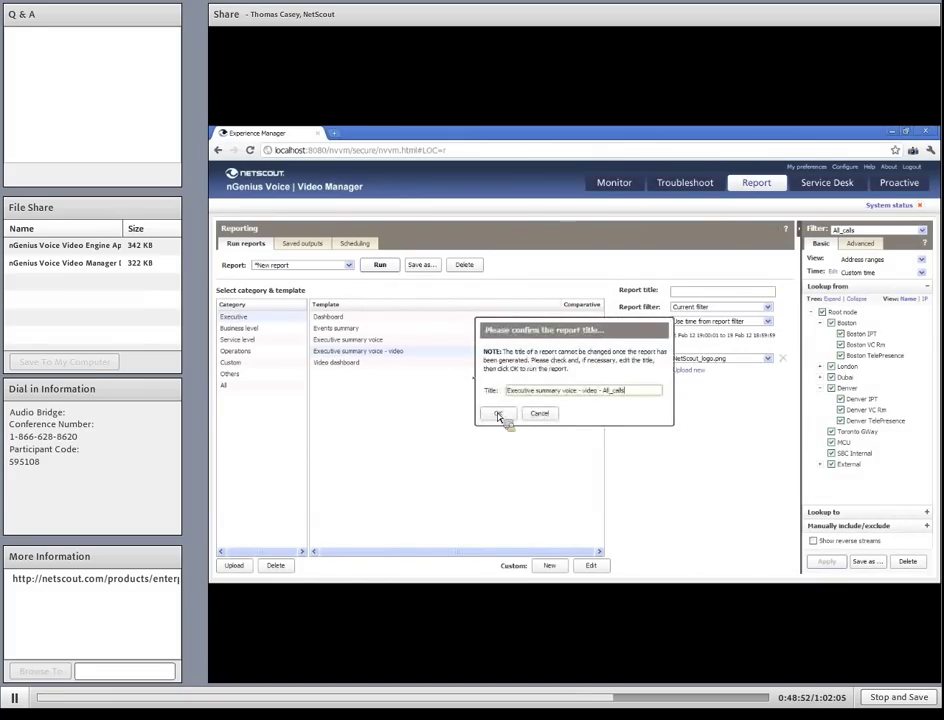
left_click(498, 413)
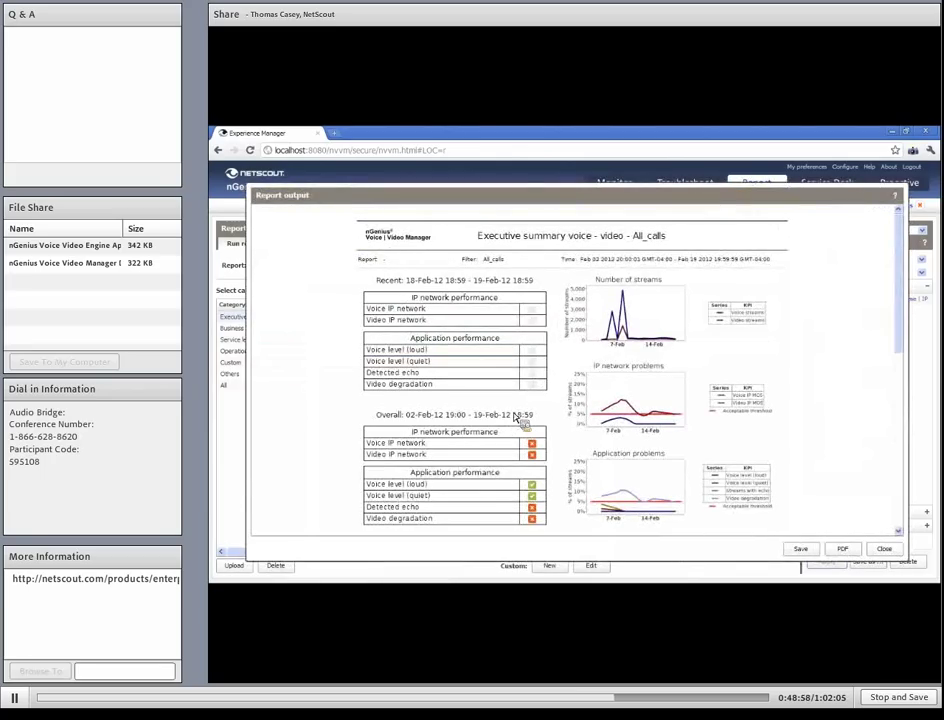
left_click(884, 549)
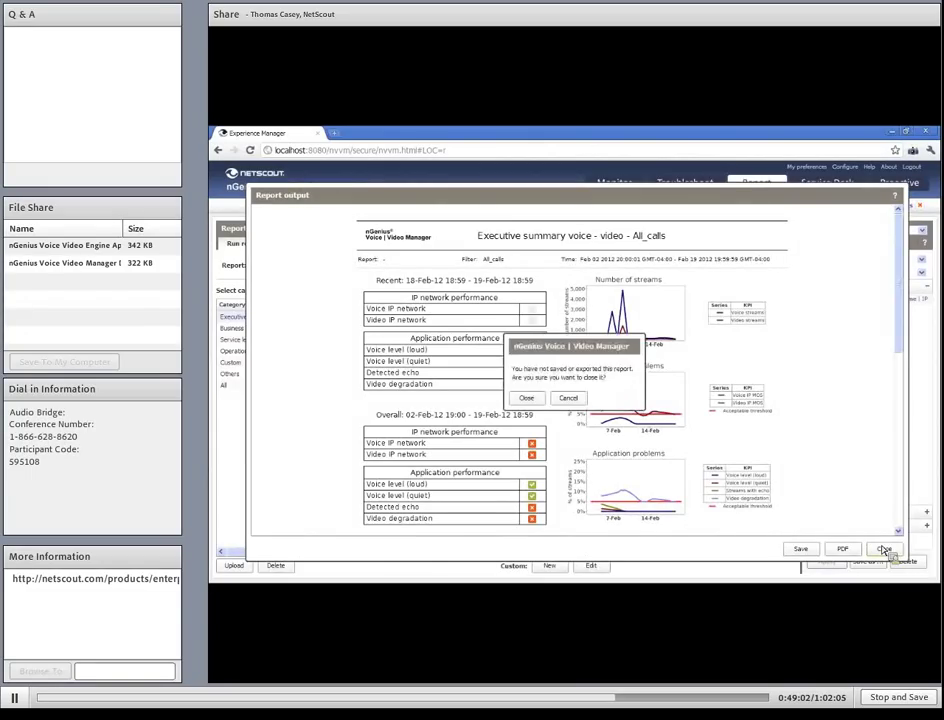
left_click(533, 400)
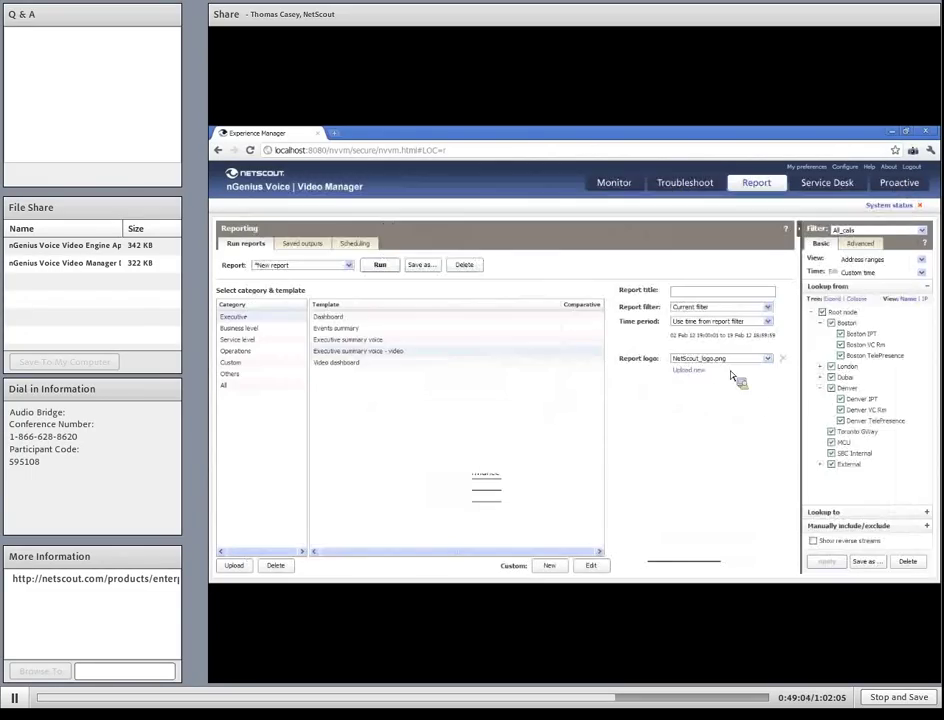
Step: Accept the filter's custom time range, 02 Feb 12 19:00:01 to 19 Feb 12 18:59:59, and run the report "Events summary - All_calls"
left_click(834, 272)
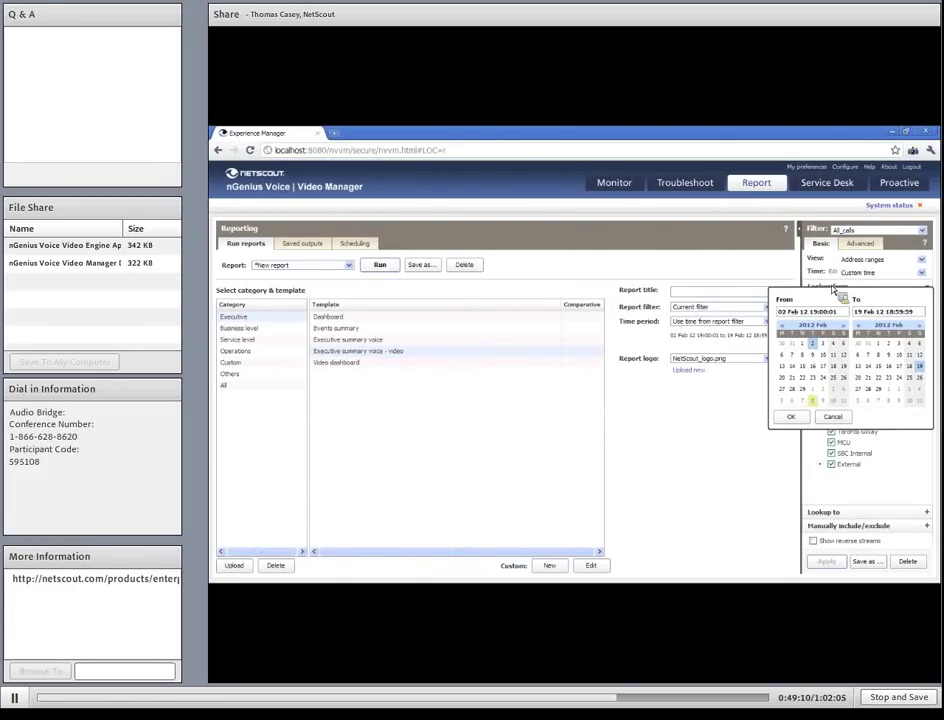
left_click(791, 416)
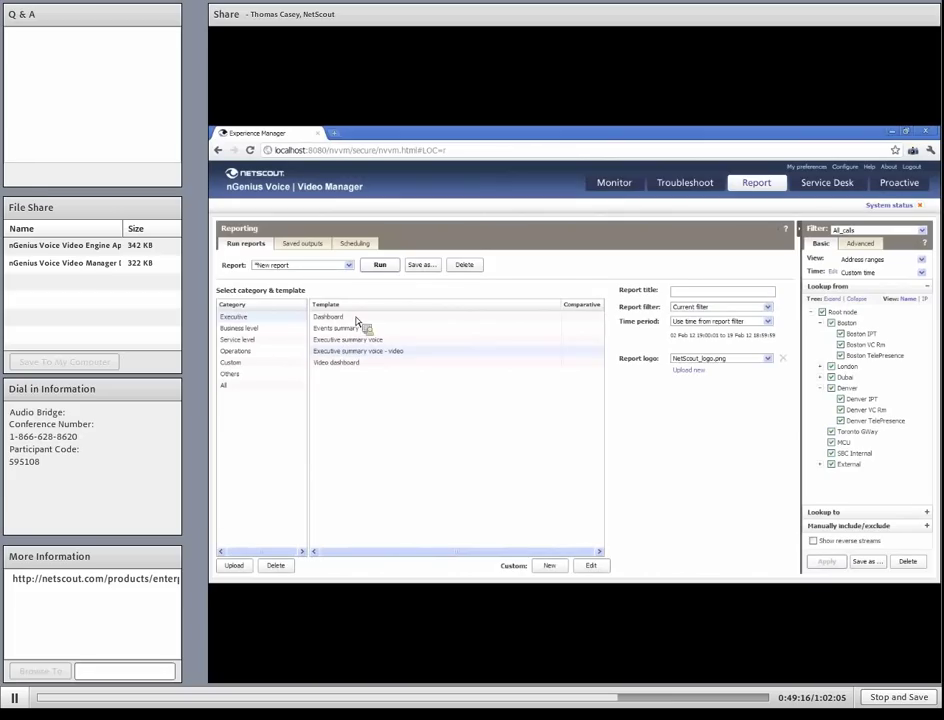
left_click(380, 266)
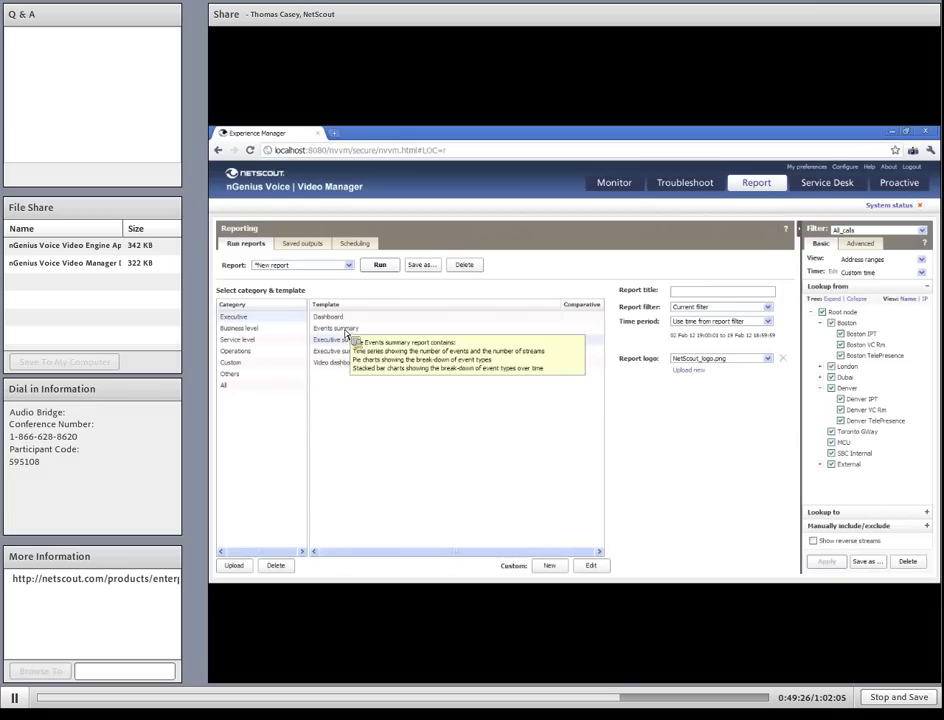
left_click(346, 330)
left_click(380, 266)
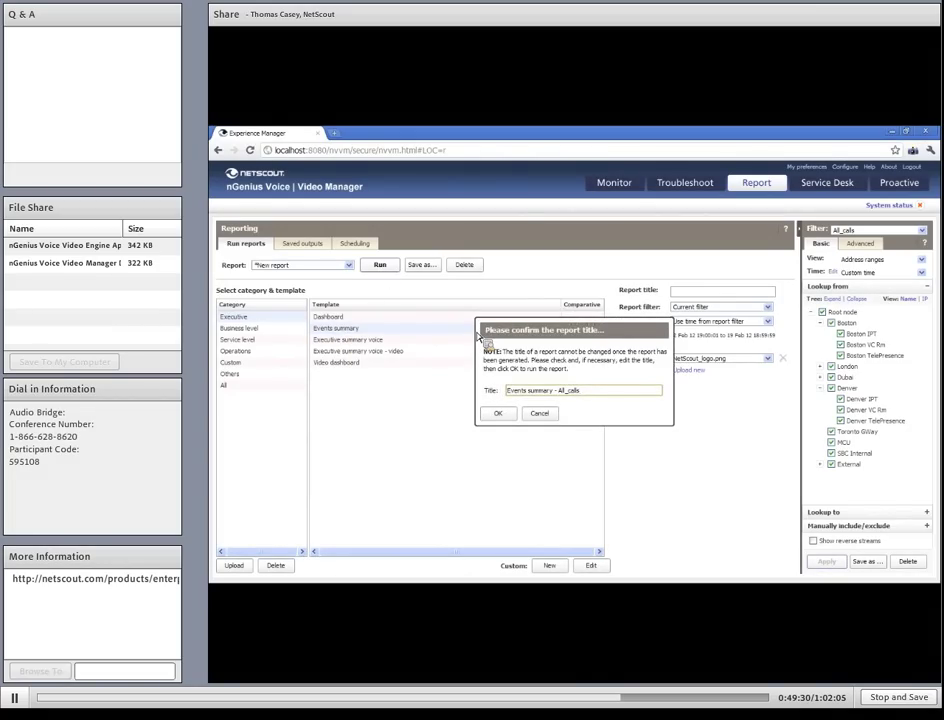
left_click(498, 413)
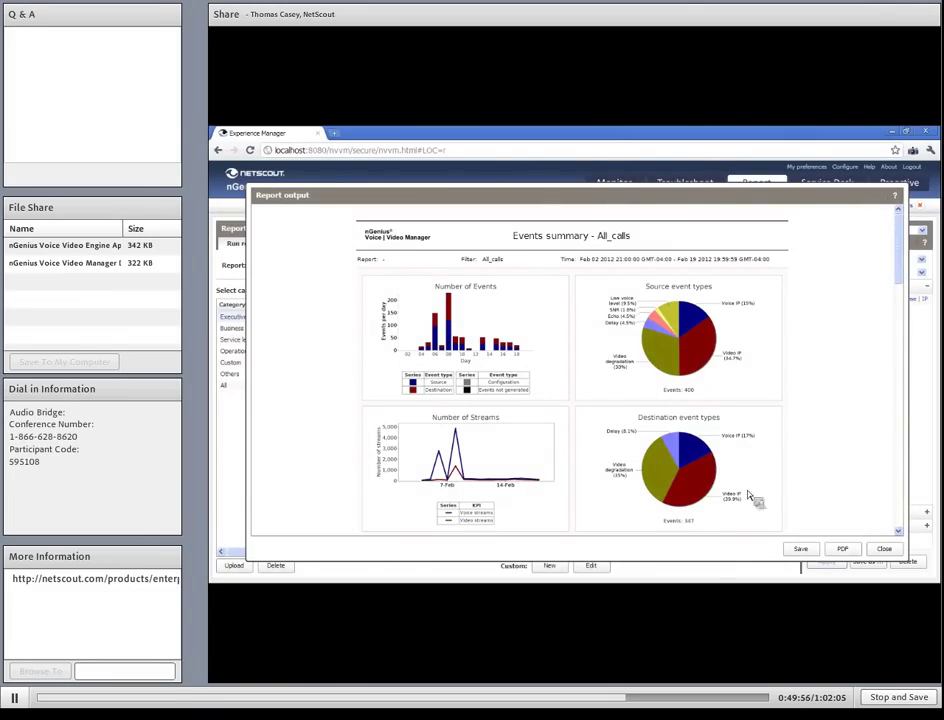
Step: Review the Events summary charts of source and destination events over time and the report details, and close the output without saving
scroll(902, 503, "down", 5)
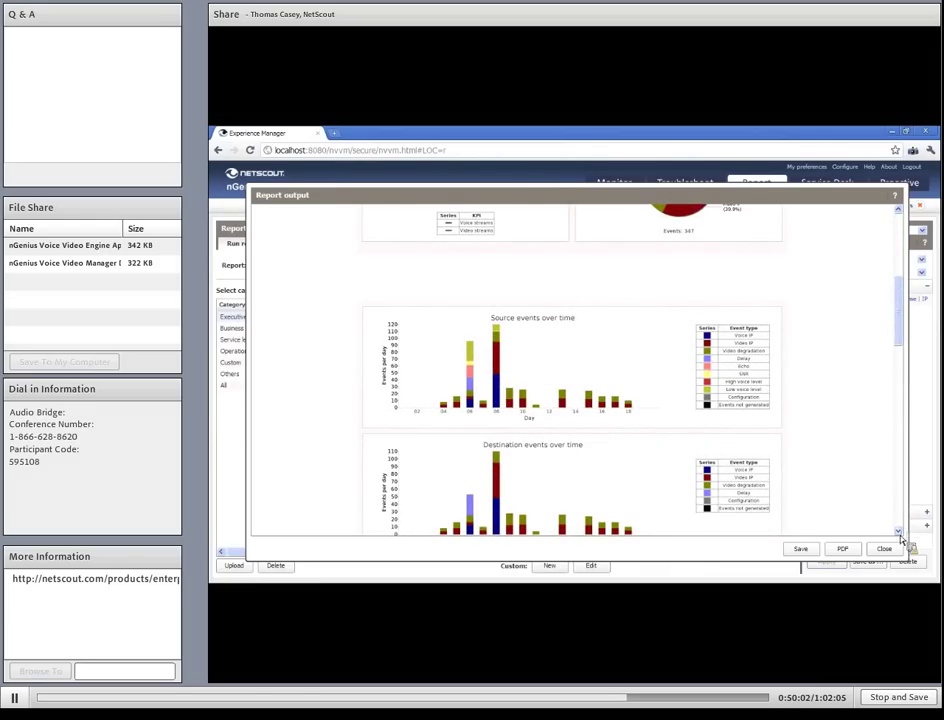
scroll(902, 540, "down", 1)
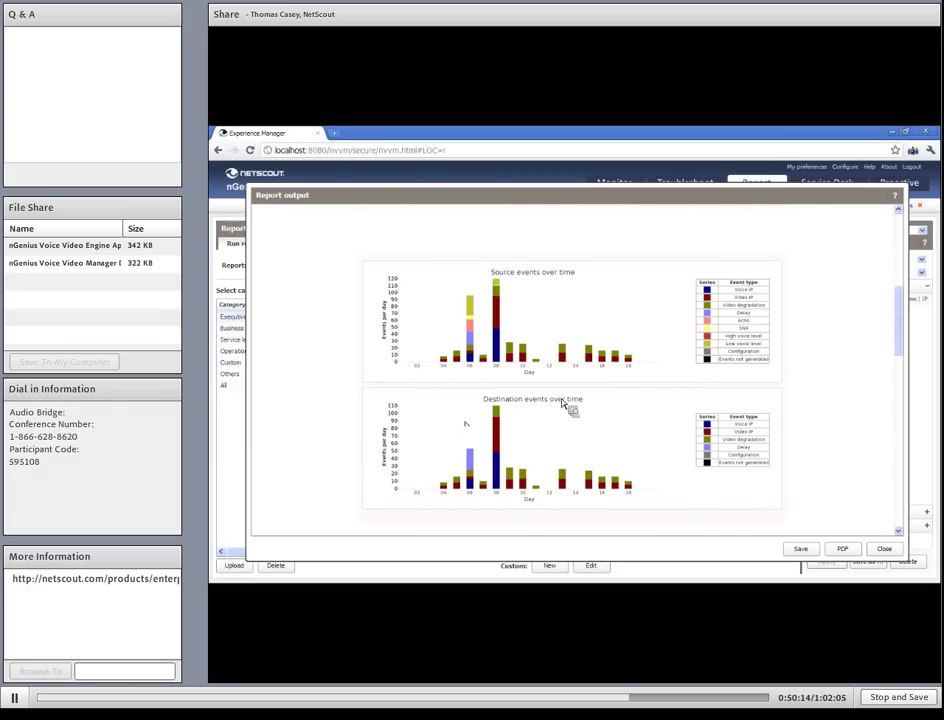
scroll(905, 482, "down", 10)
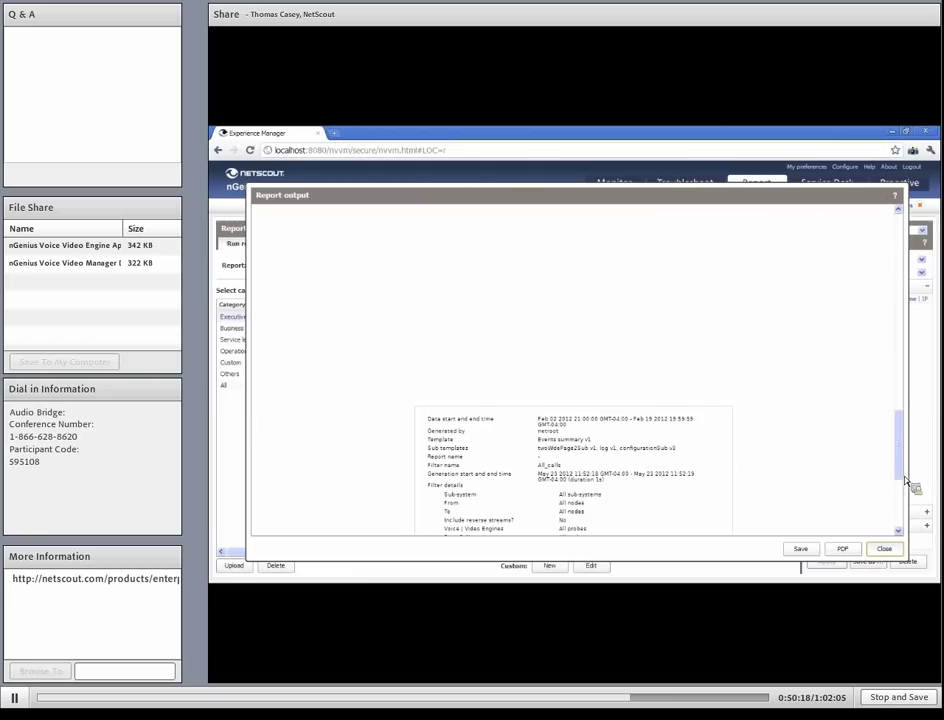
left_click(886, 550)
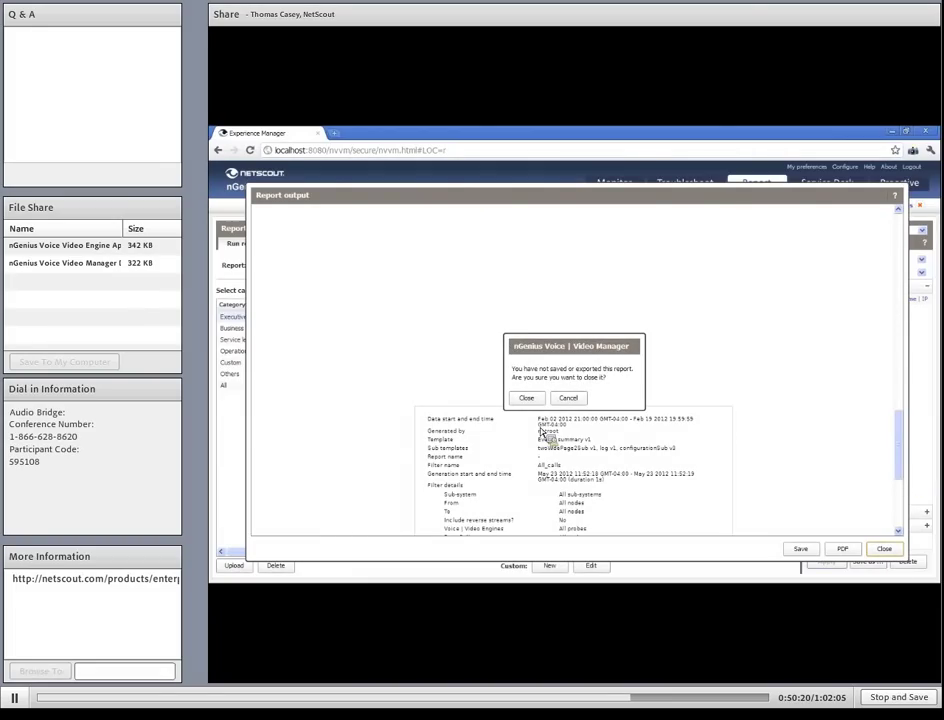
left_click(529, 400)
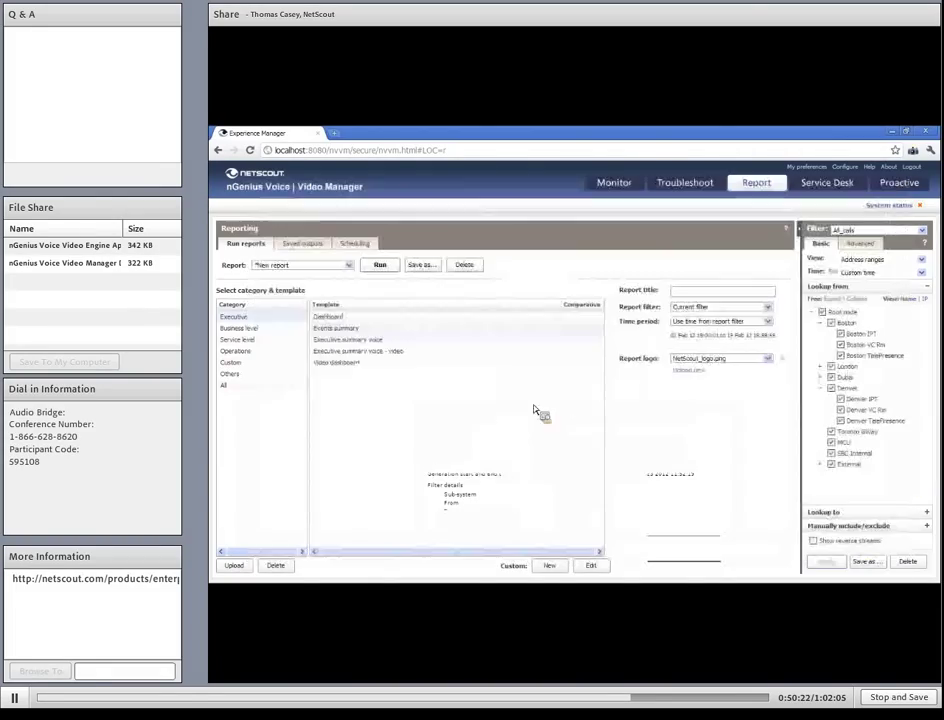
Step: Run the Business level summary - voice - video - src nodes report for All_calls and close its output without saving
left_click(258, 331)
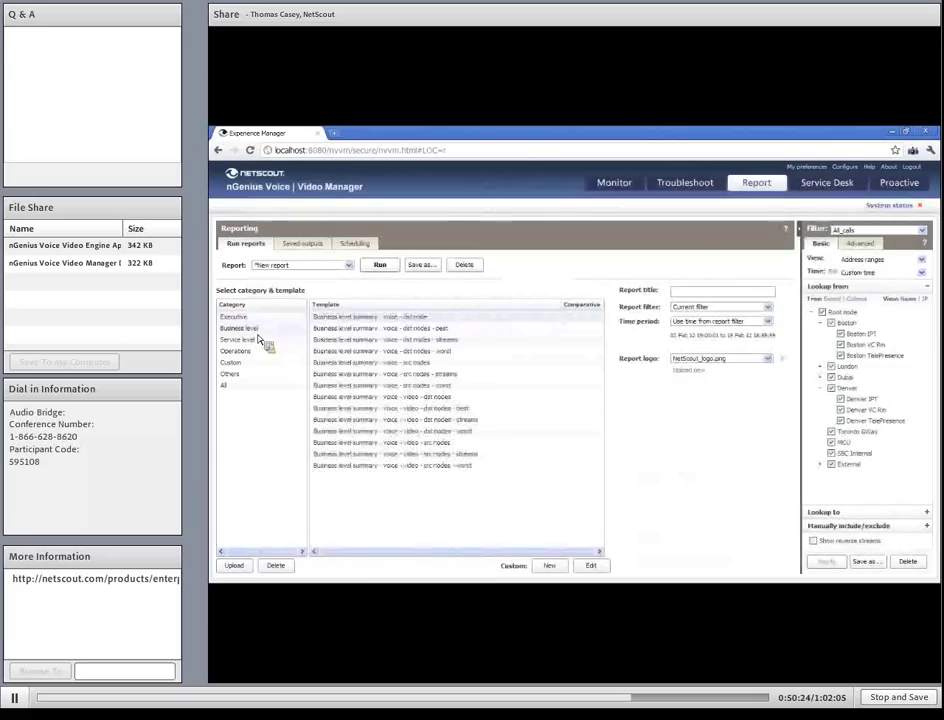
left_click(406, 443)
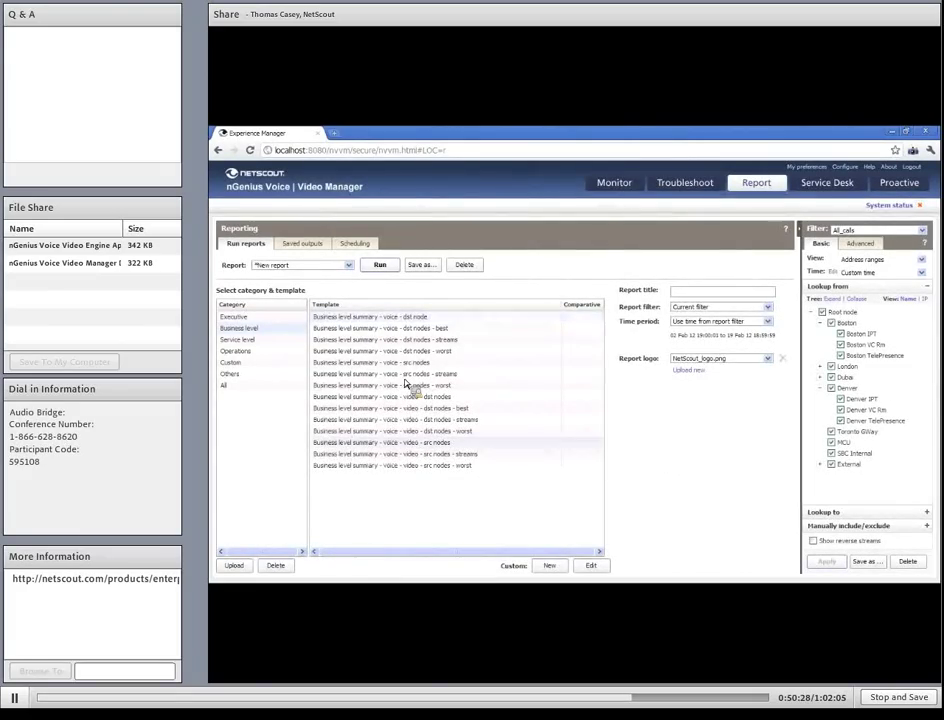
left_click(381, 265)
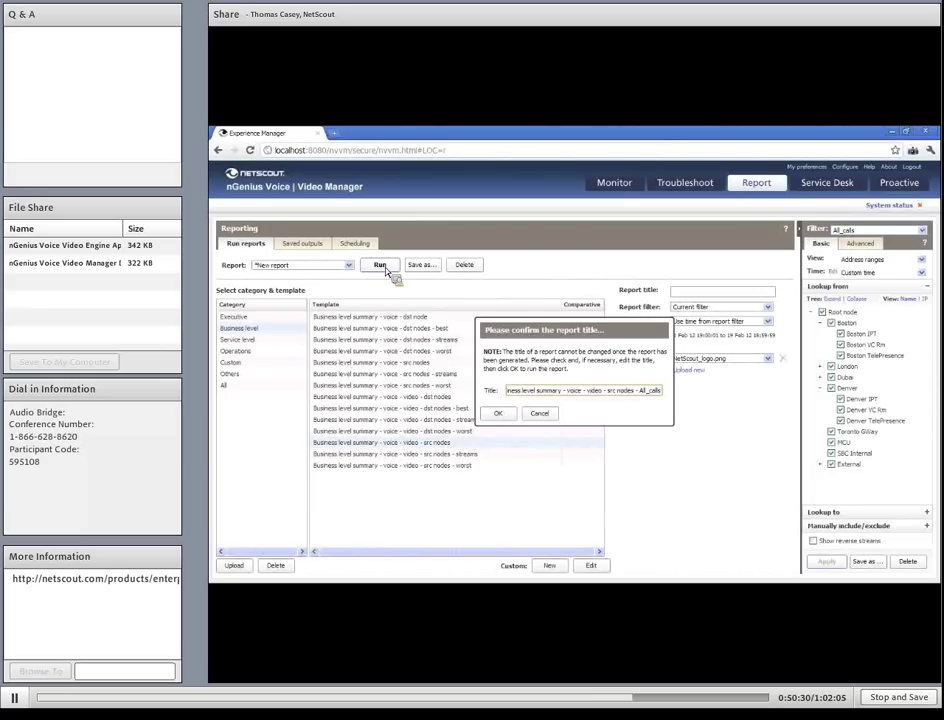
left_click(498, 413)
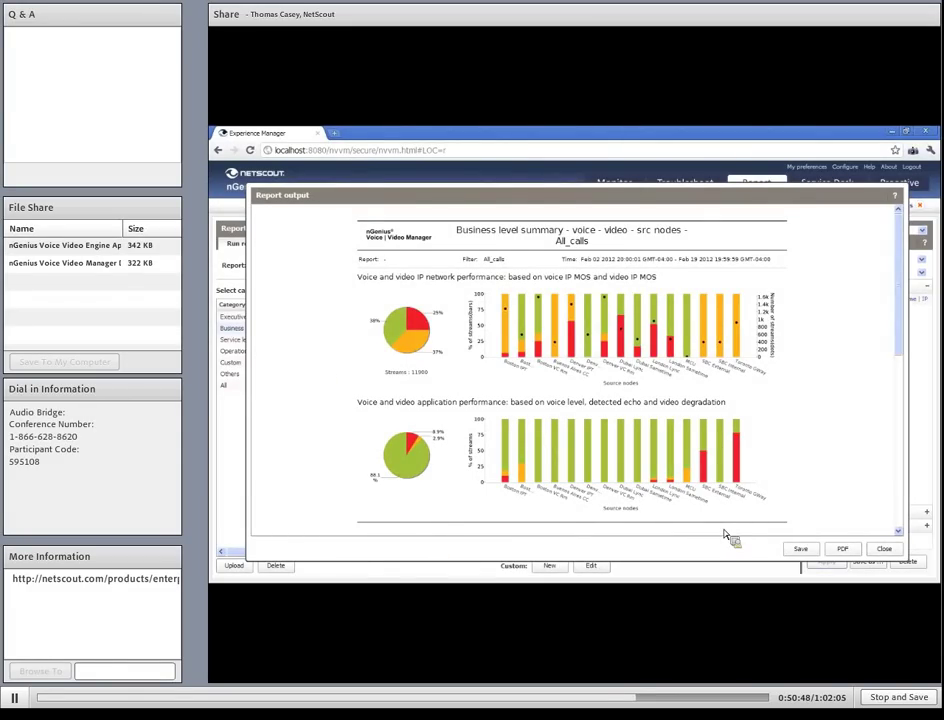
left_click(888, 550)
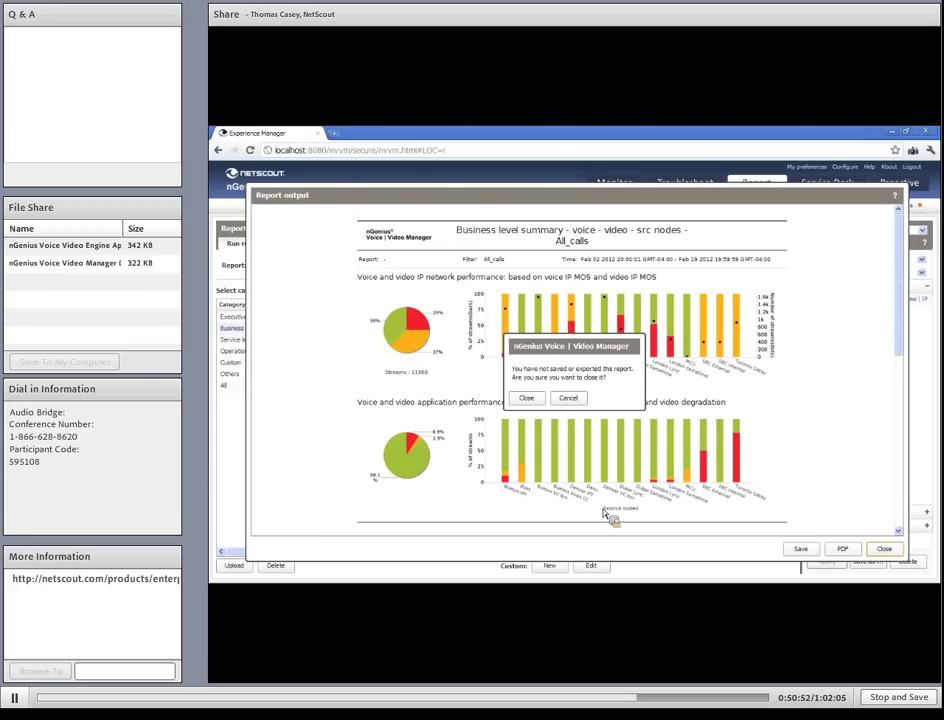
left_click(526, 398)
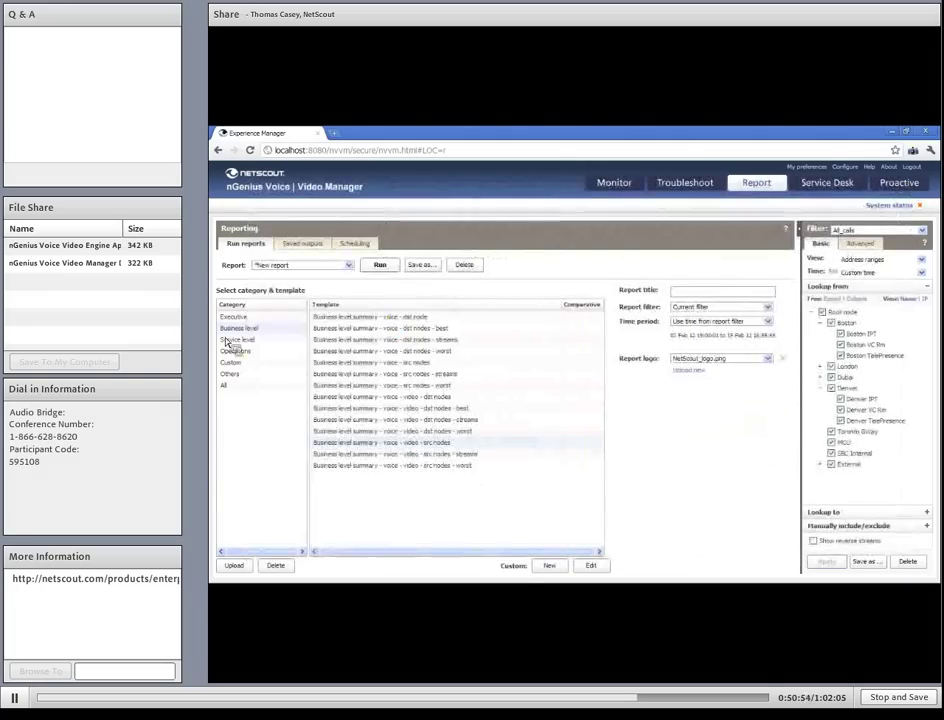
Step: Run the Operations codec report for voice and video with the title "Codec report - voice - video - All_calls"
left_click(276, 351)
left_click(327, 341)
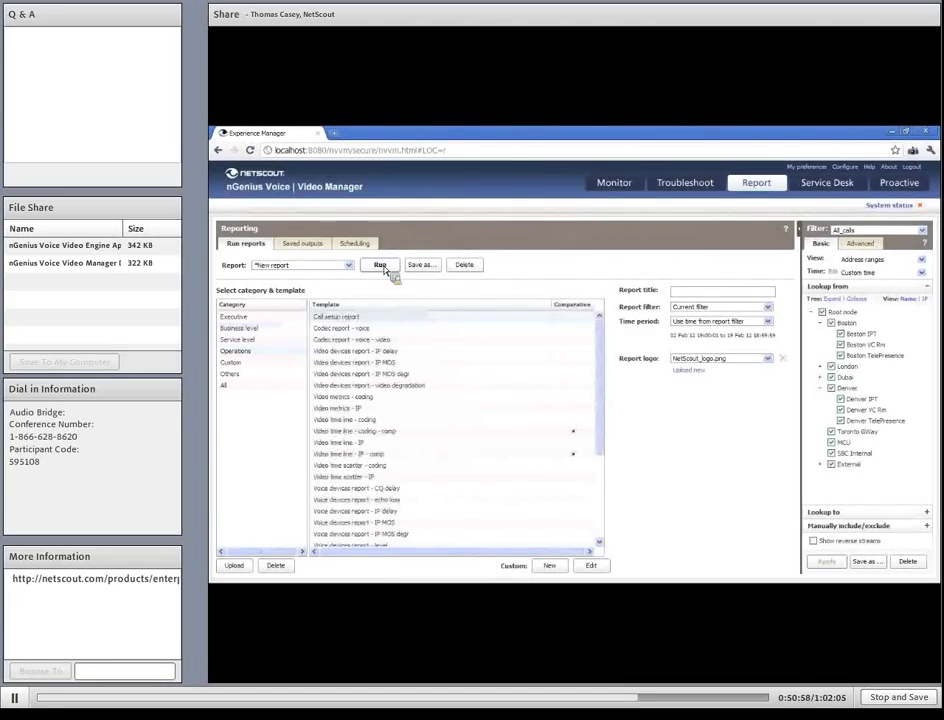
left_click(379, 265)
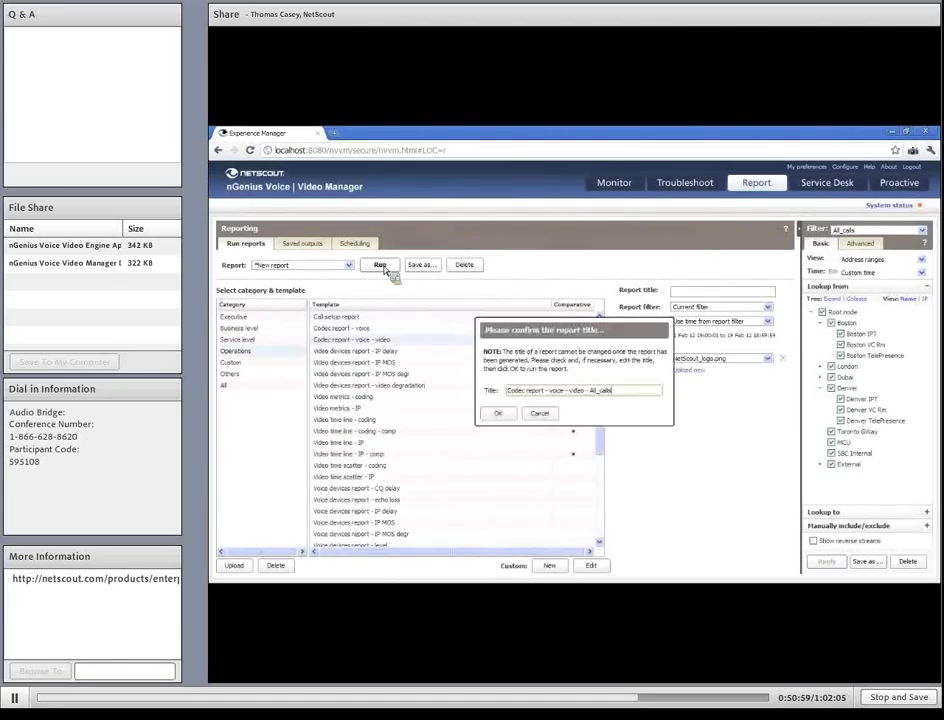
left_click(496, 412)
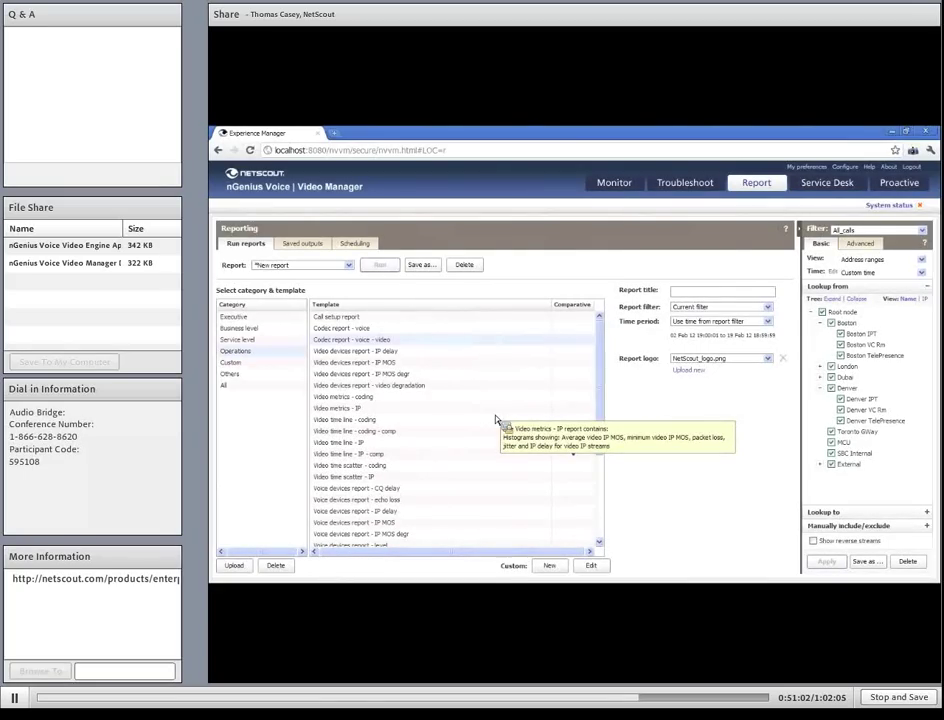